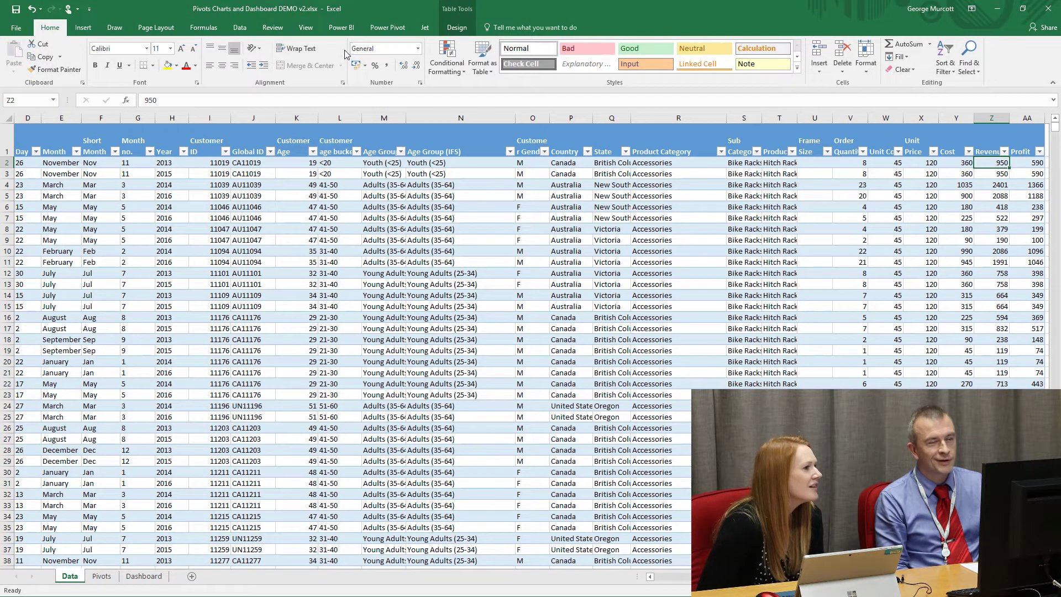
{"action": "left_click", "coordinate": [341, 28]}
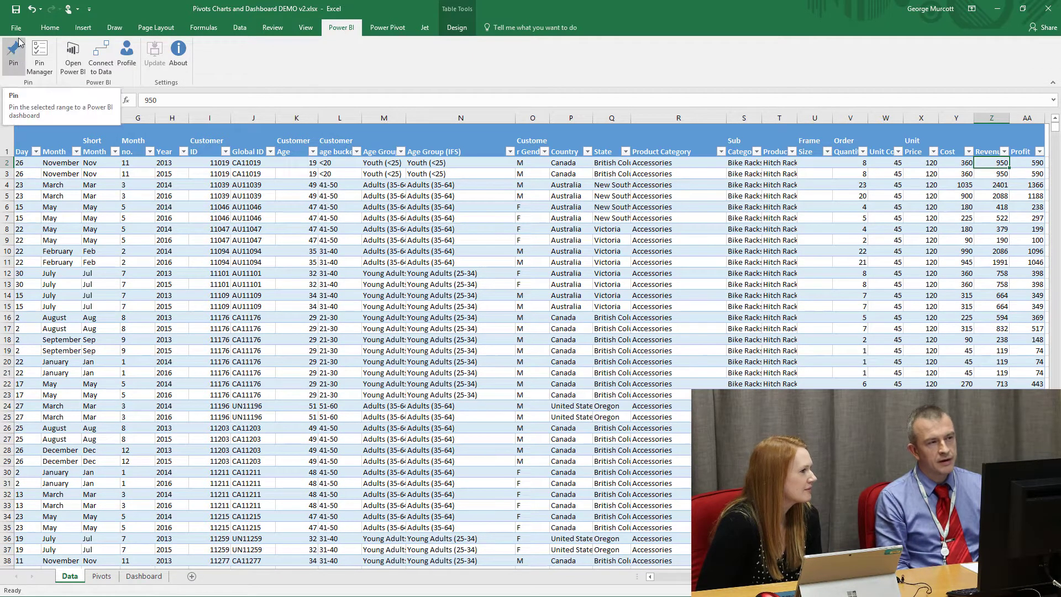
{"action": "left_click", "coordinate": [10, 62]}
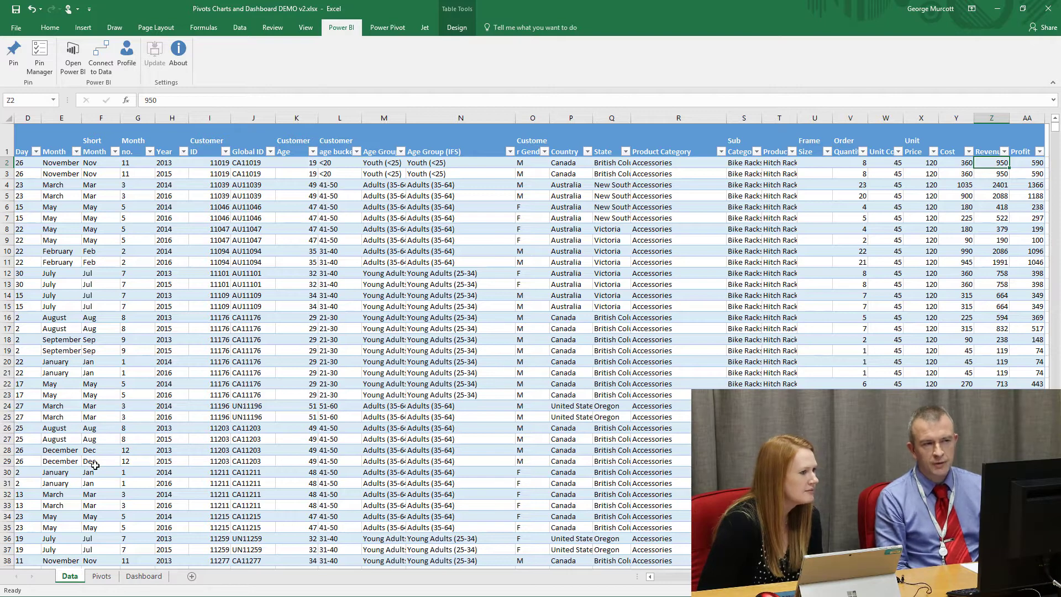
- On the Pivots sheet, select the revenue by gender and country pivot and launch Power BI Pin
{"action": "left_click", "coordinate": [101, 577]}
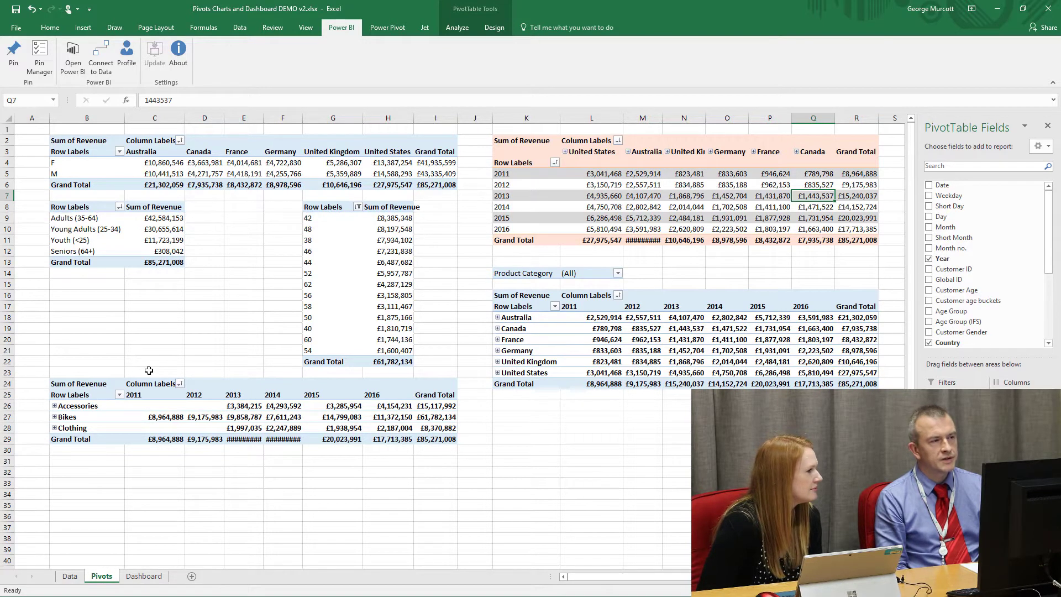
{"action": "left_click", "coordinate": [58, 140]}
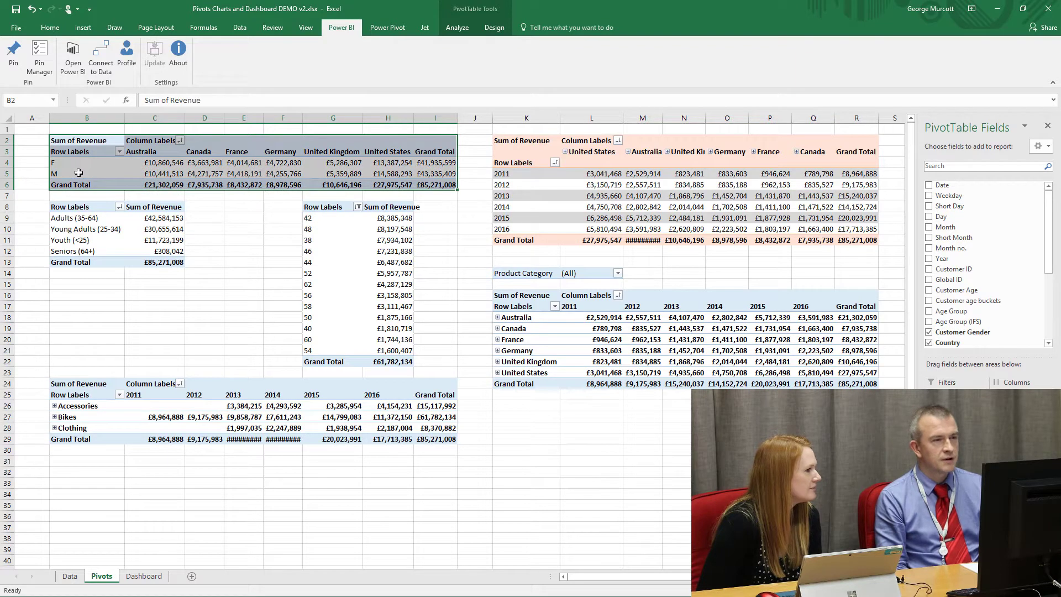
{"action": "left_click", "coordinate": [456, 28]}
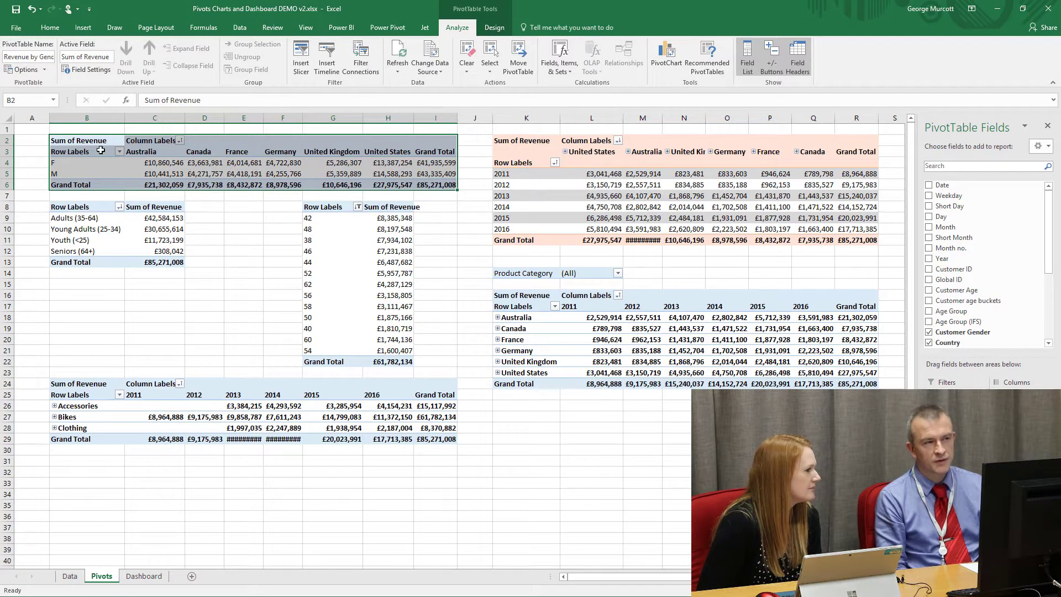
{"action": "left_click", "coordinate": [341, 27]}
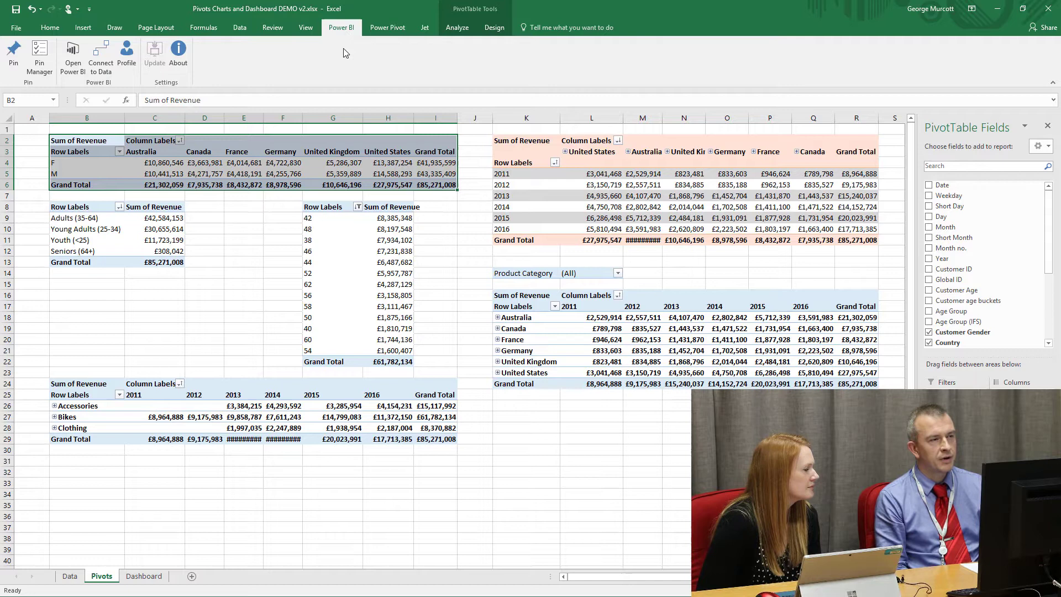
{"action": "left_click", "coordinate": [14, 52]}
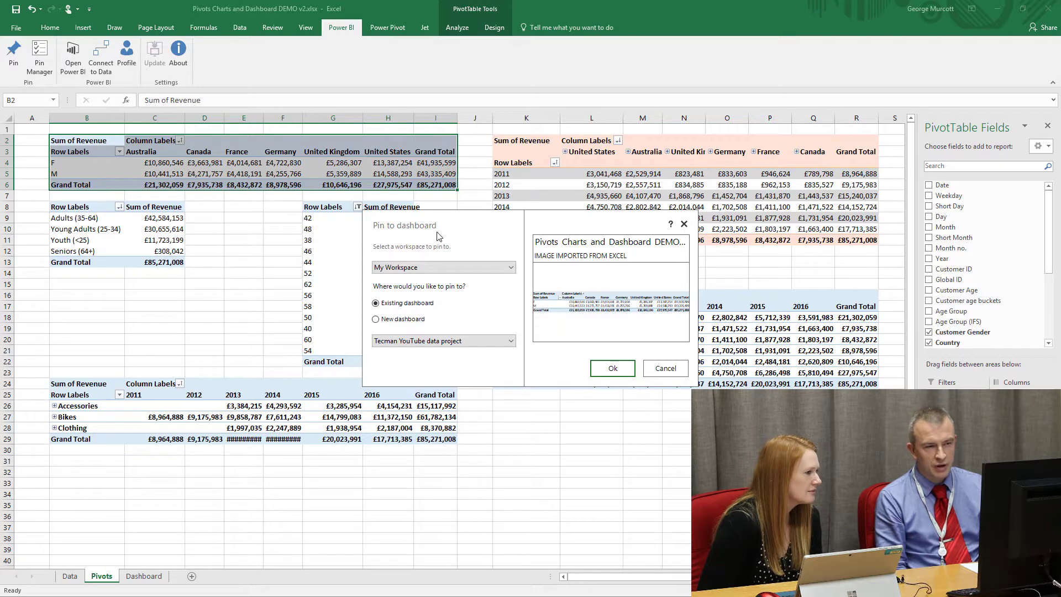
- Keep My Workspace and target a new dashboard named 'Sales Figures' without a trailing space
{"action": "left_click", "coordinate": [511, 273]}
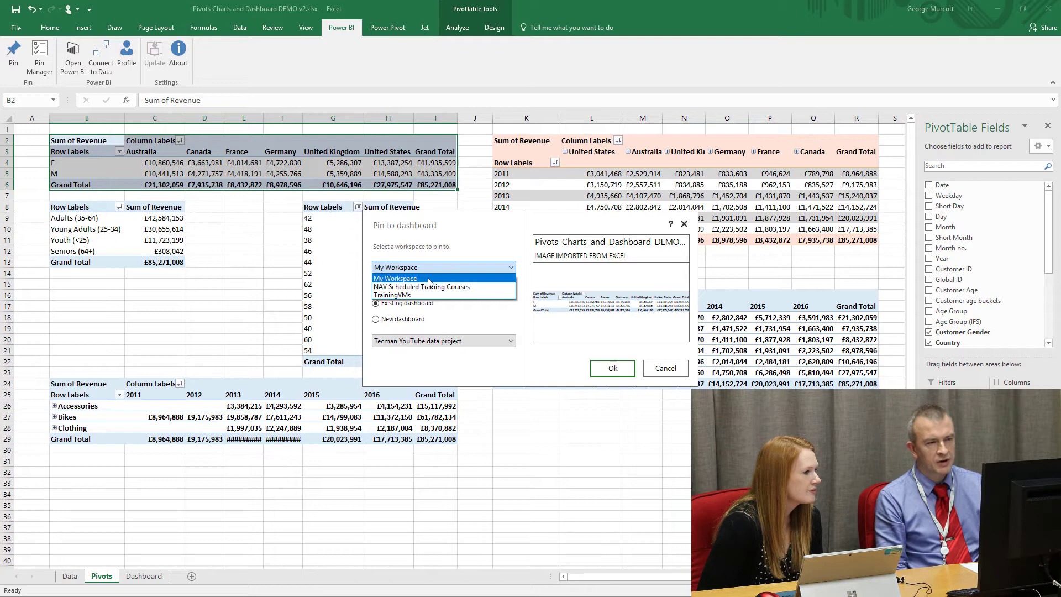
{"action": "left_click", "coordinate": [429, 280]}
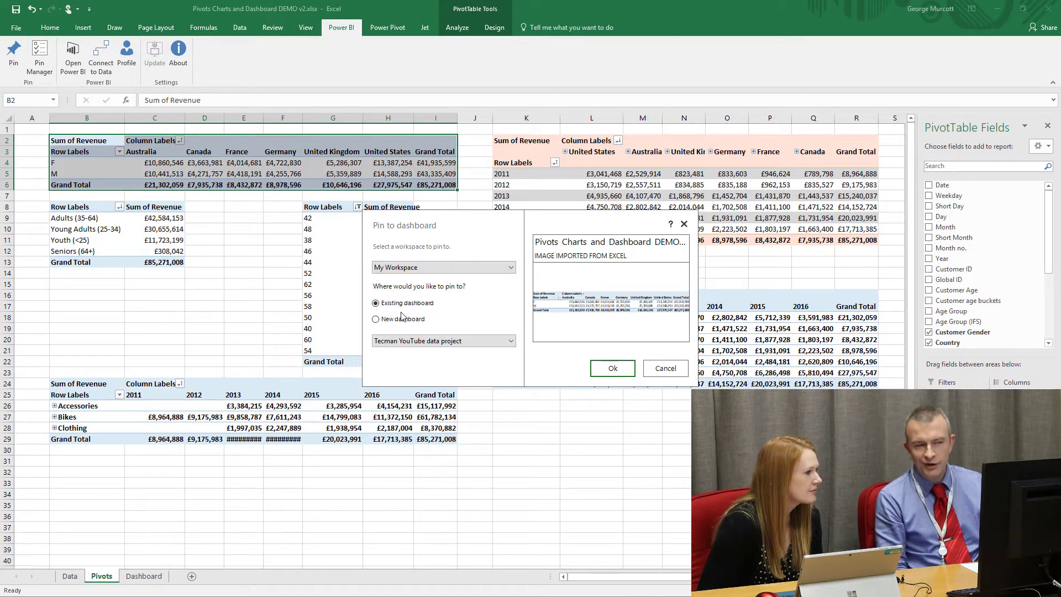
{"action": "left_click", "coordinate": [378, 320]}
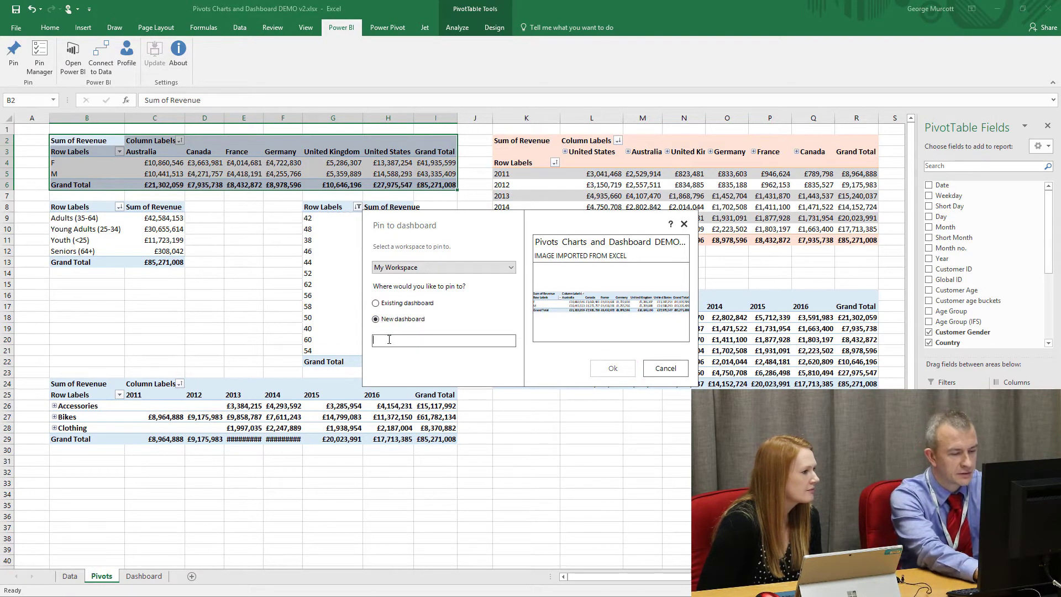
{"action": "type", "text": "Sales Fig"}
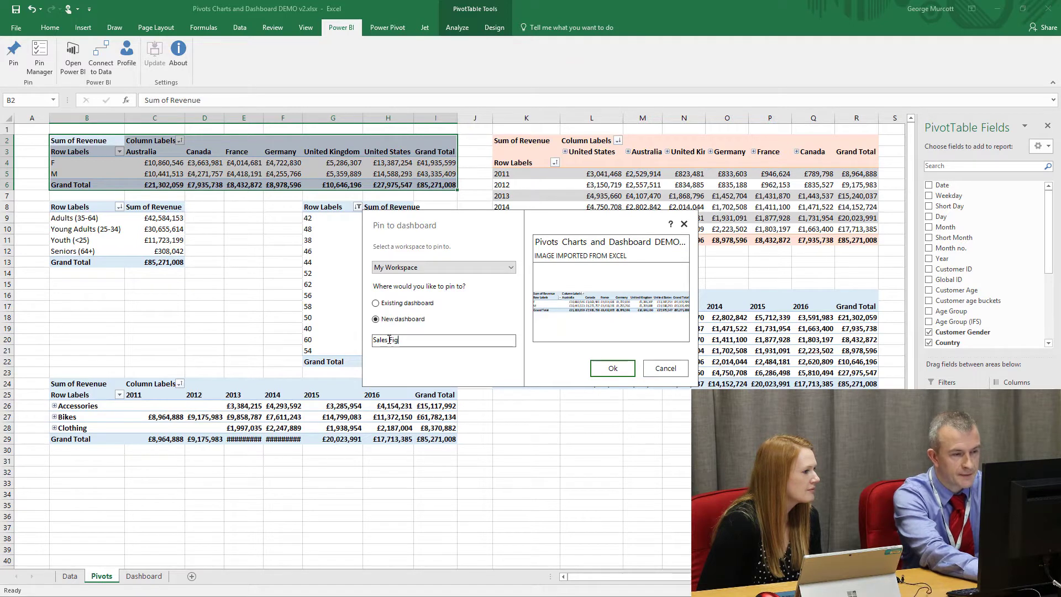
{"action": "type", "text": "ures"}
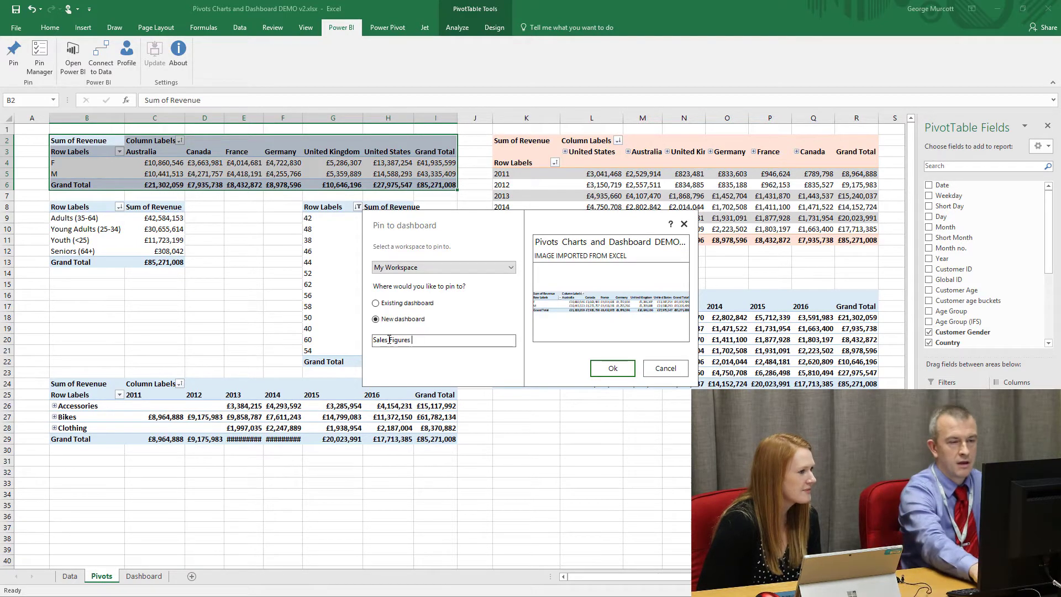
{"action": "key", "text": "BackSpace"}
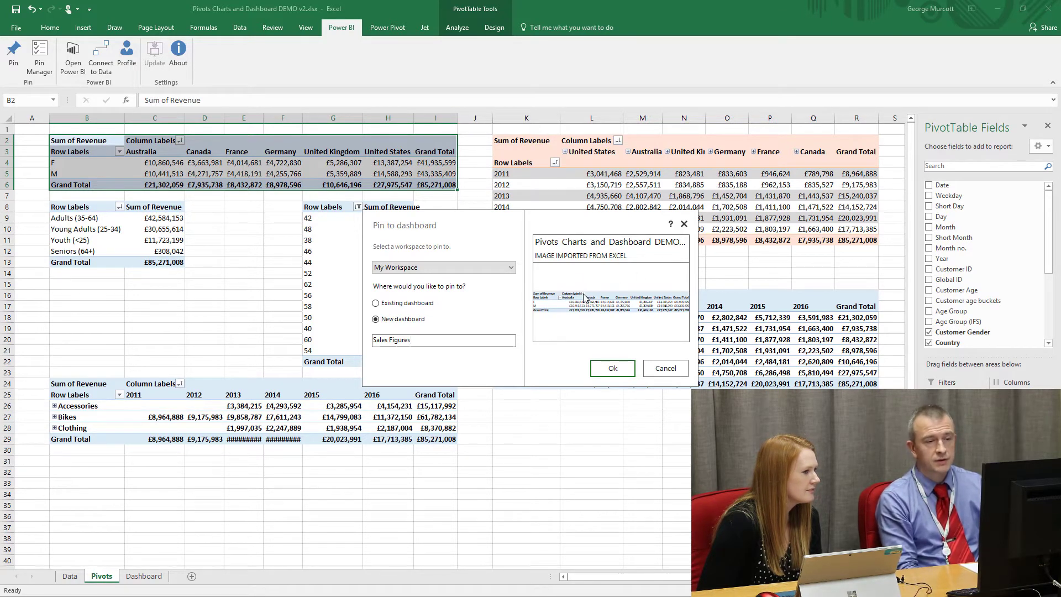
- Confirm the pin, inspect the pivot tile on the Power BI Sales Figures dashboard, then return to Excel
{"action": "left_click", "coordinate": [618, 374]}
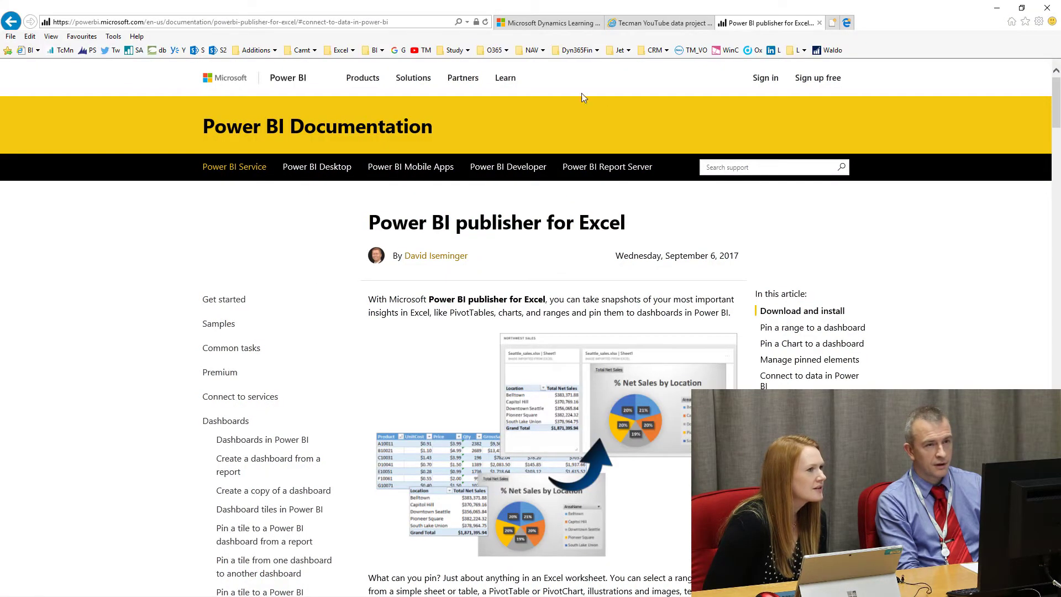
{"action": "left_click", "coordinate": [649, 25]}
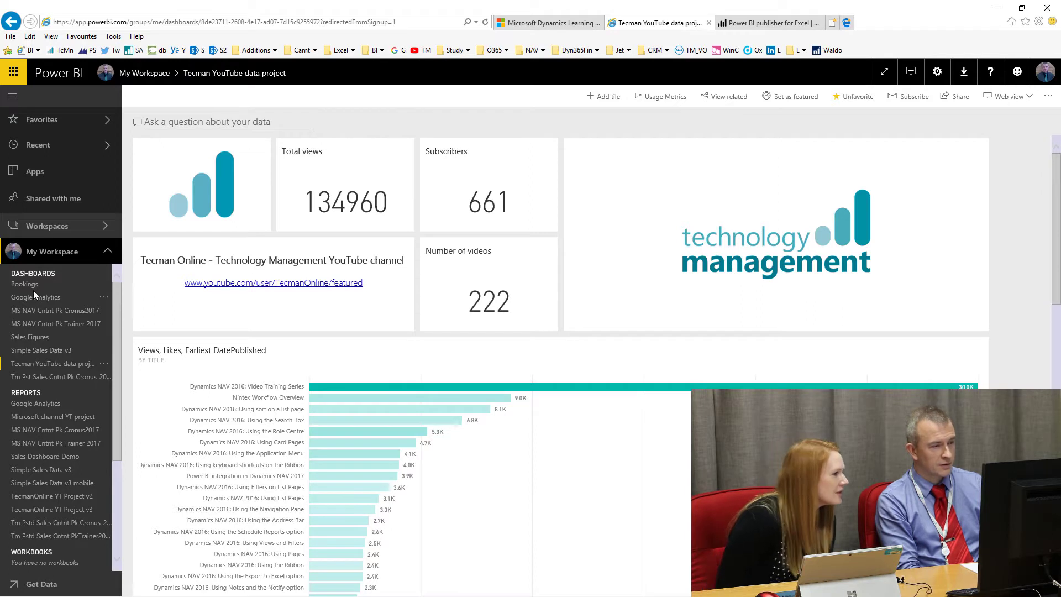
{"action": "left_click", "coordinate": [23, 340]}
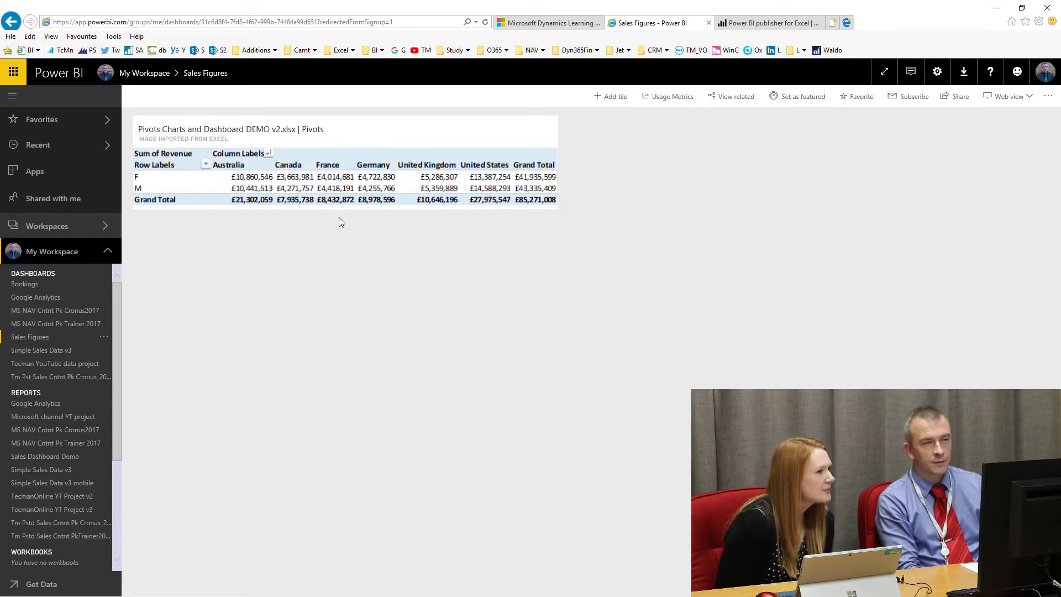
{"action": "left_click_drag", "start_coordinate": [388, 135], "coordinate": [389, 138]}
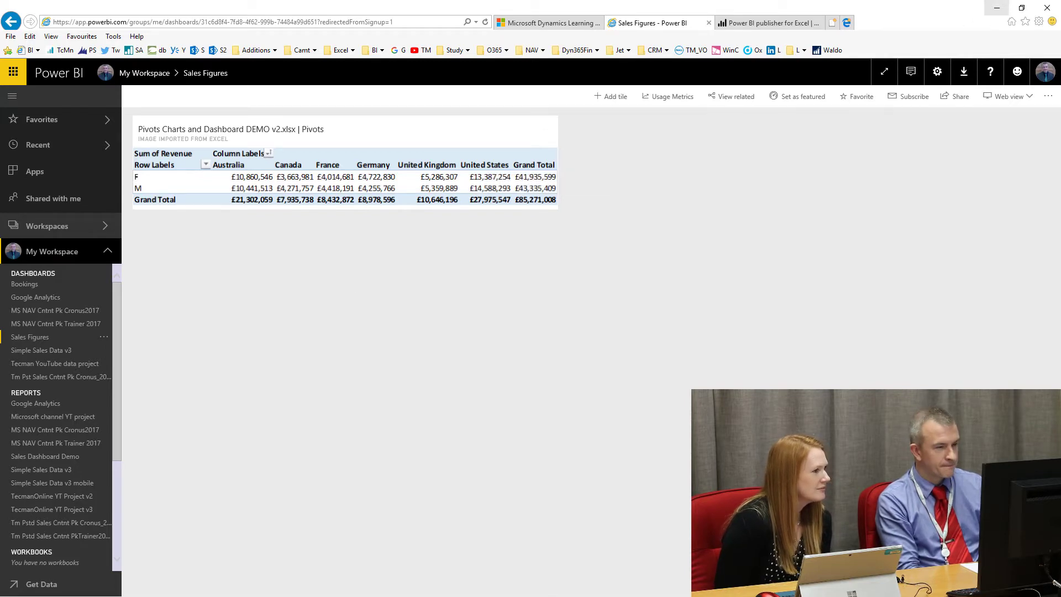
{"action": "left_click", "coordinate": [997, 8]}
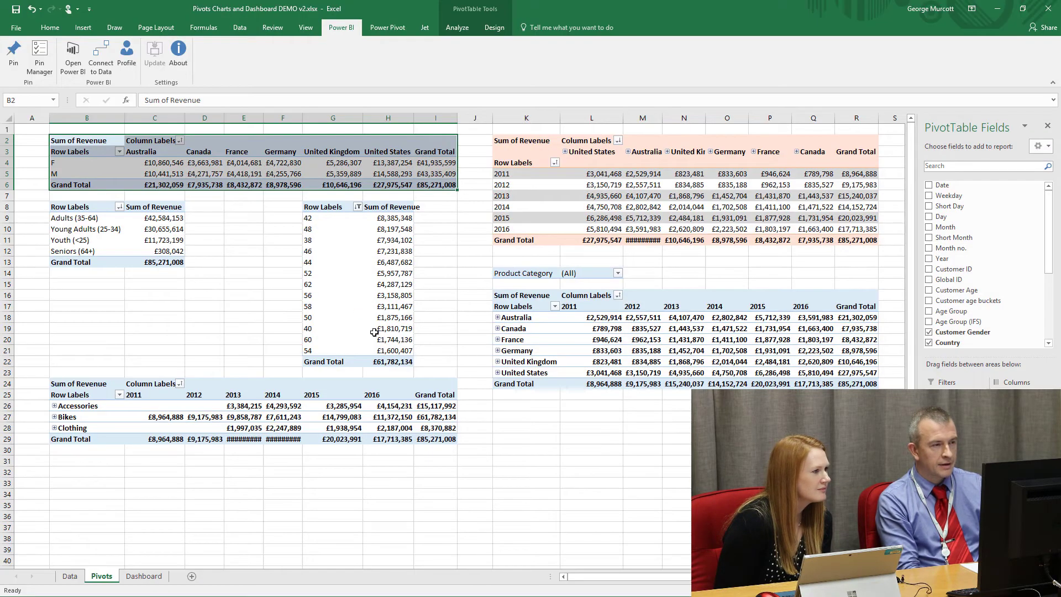
- Pin cell B8 (Row Labels) of the age group pivot to the existing Sales Figures dashboard
{"action": "left_click", "coordinate": [75, 208]}
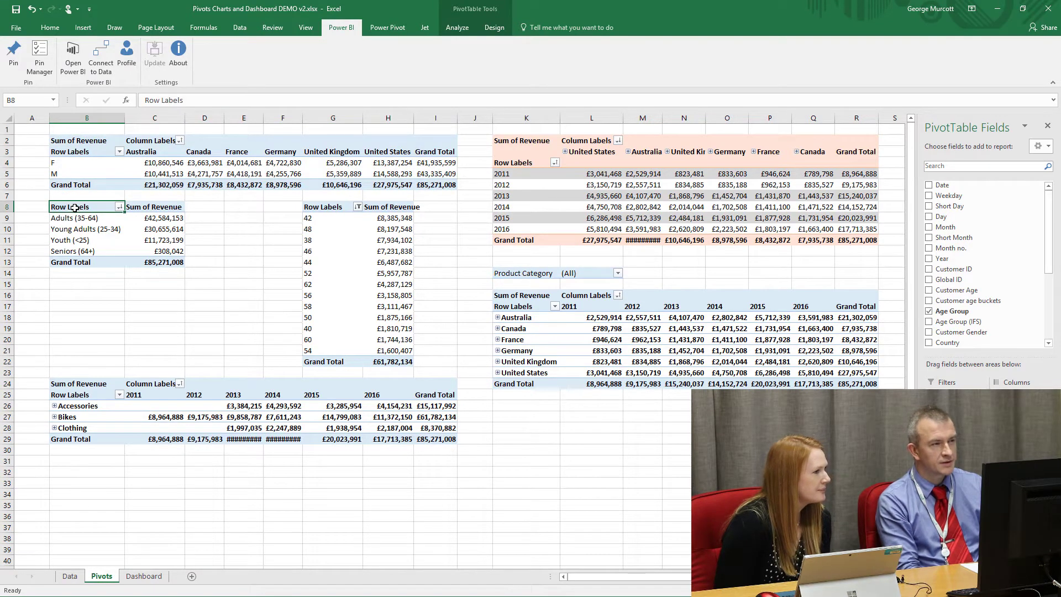
{"action": "left_click", "coordinate": [13, 54]}
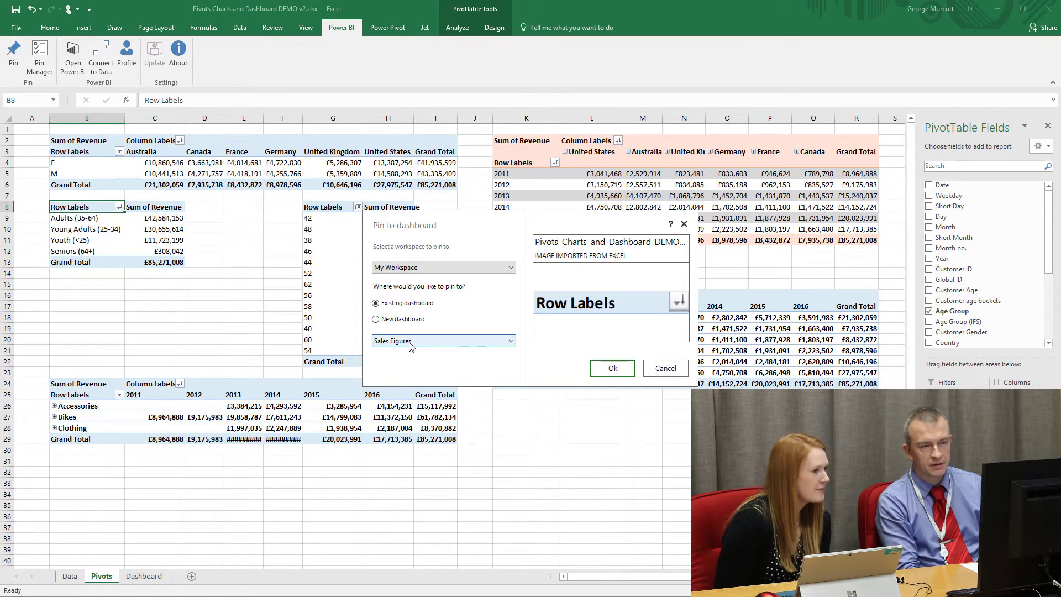
{"action": "left_click", "coordinate": [612, 369]}
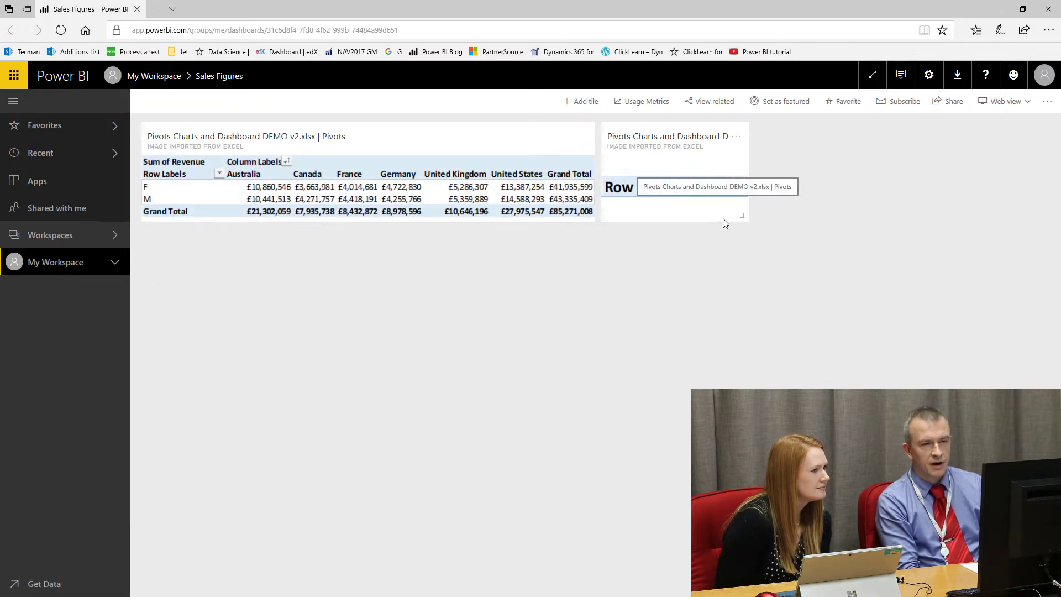
- Delete the stray Row Labels tile from the Power BI dashboard and switch back to Excel
{"action": "left_click_drag", "start_coordinate": [742, 216], "coordinate": [789, 218]}
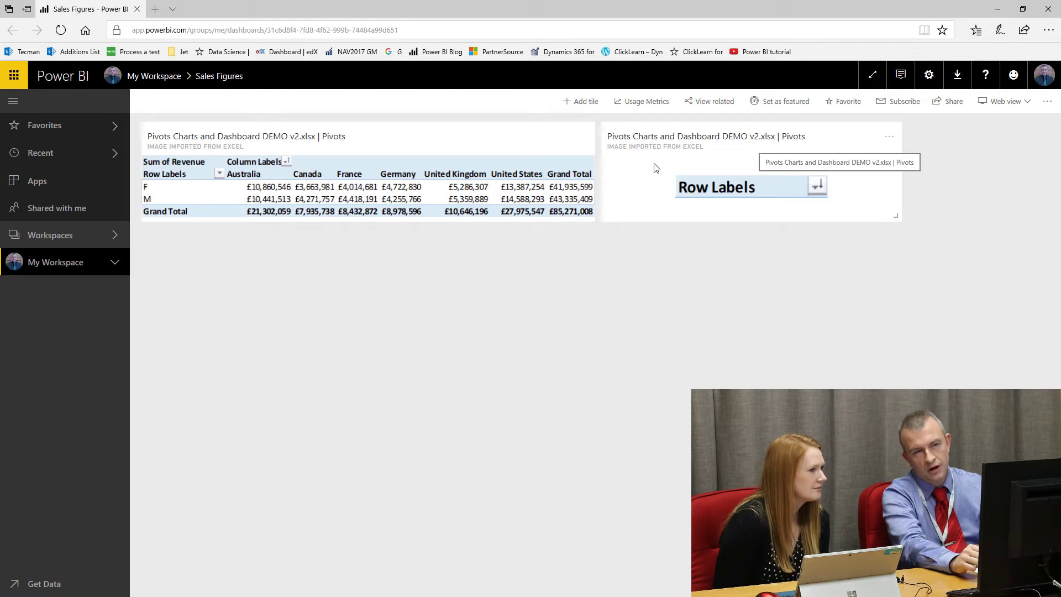
{"action": "left_click", "coordinate": [891, 141]}
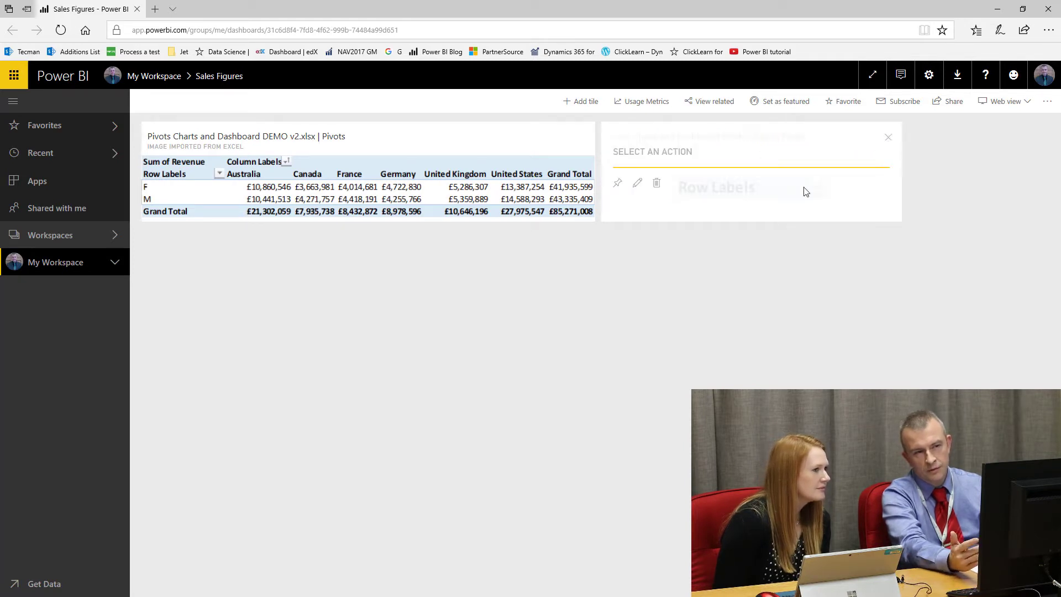
{"action": "left_click", "coordinate": [656, 183]}
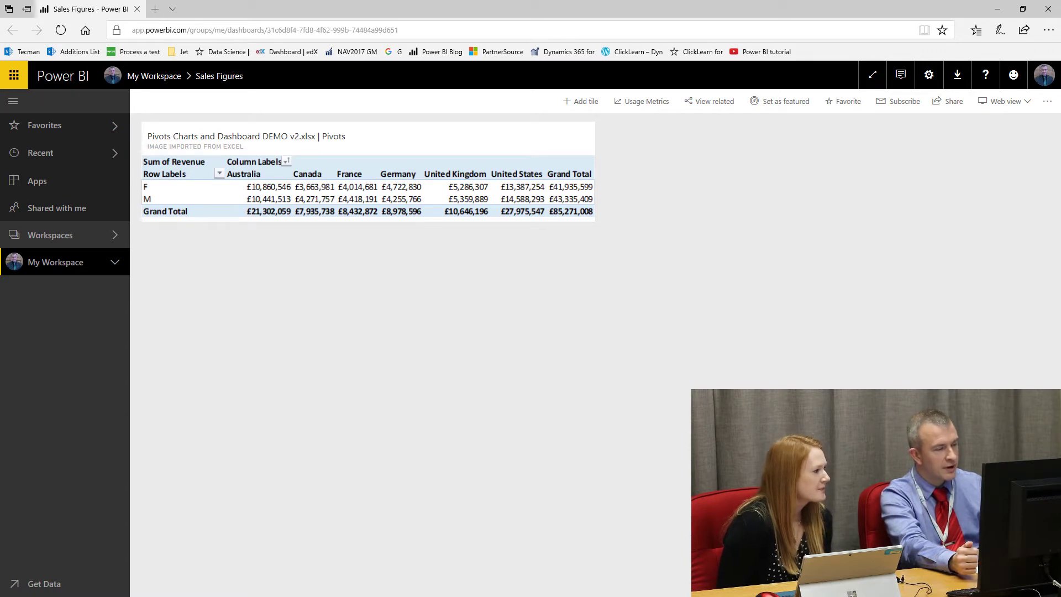
{"action": "key", "text": "alt+Tab"}
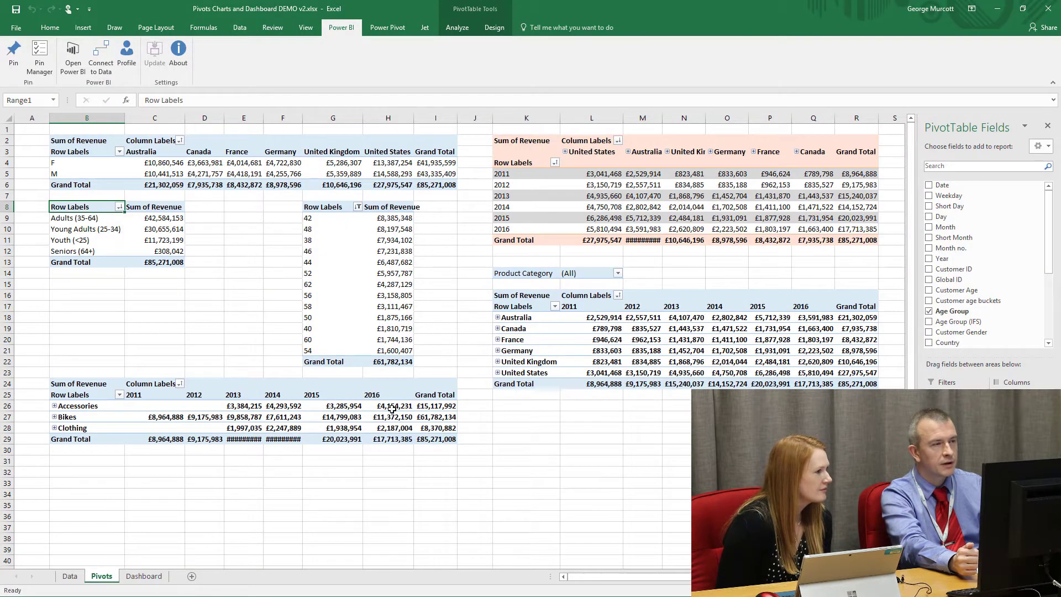
- Remove the Range1 pin in Pin Manager, leaving only the revenue-by-country pivot, and close it
{"action": "left_click", "coordinate": [40, 58]}
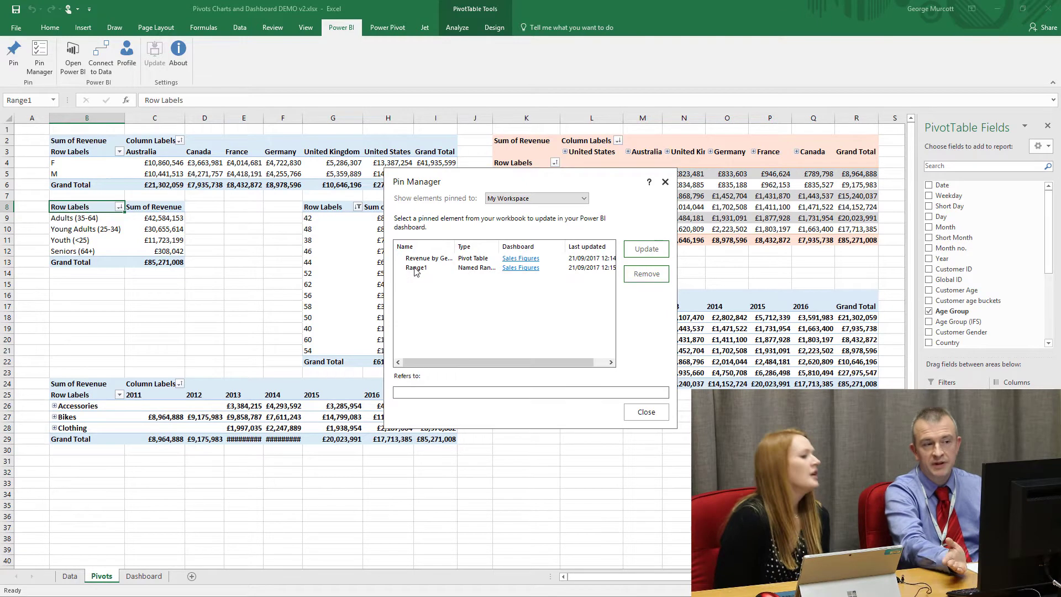
{"action": "left_click", "coordinate": [415, 268]}
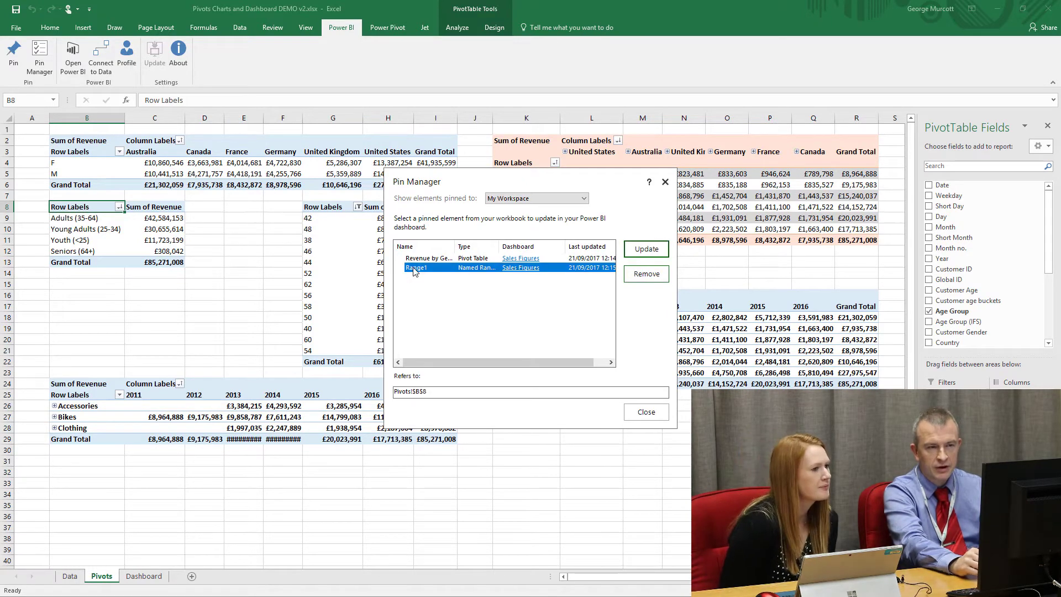
{"action": "left_click", "coordinate": [650, 278]}
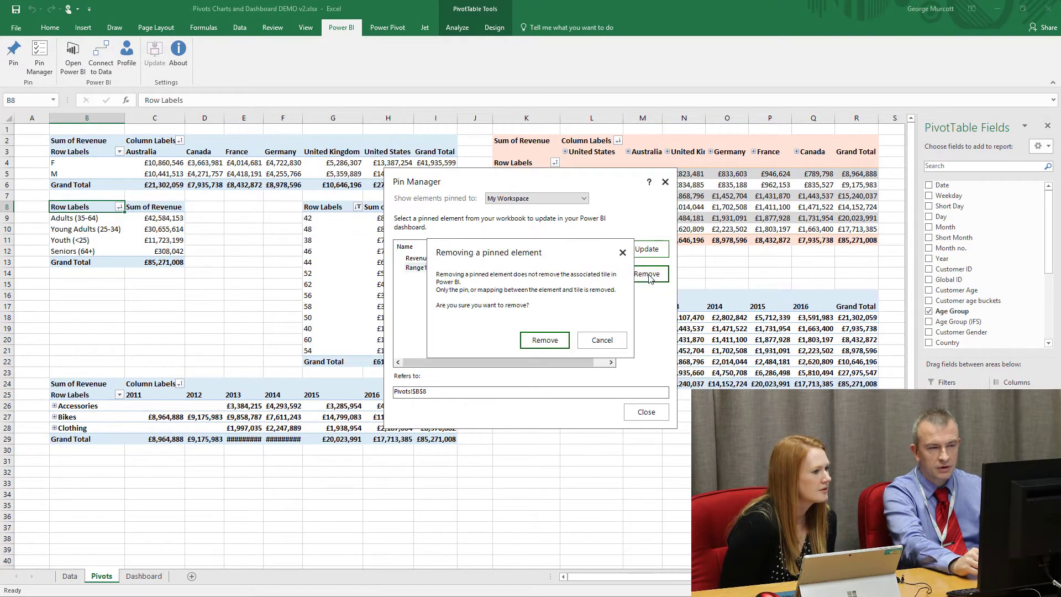
{"action": "left_click", "coordinate": [551, 341]}
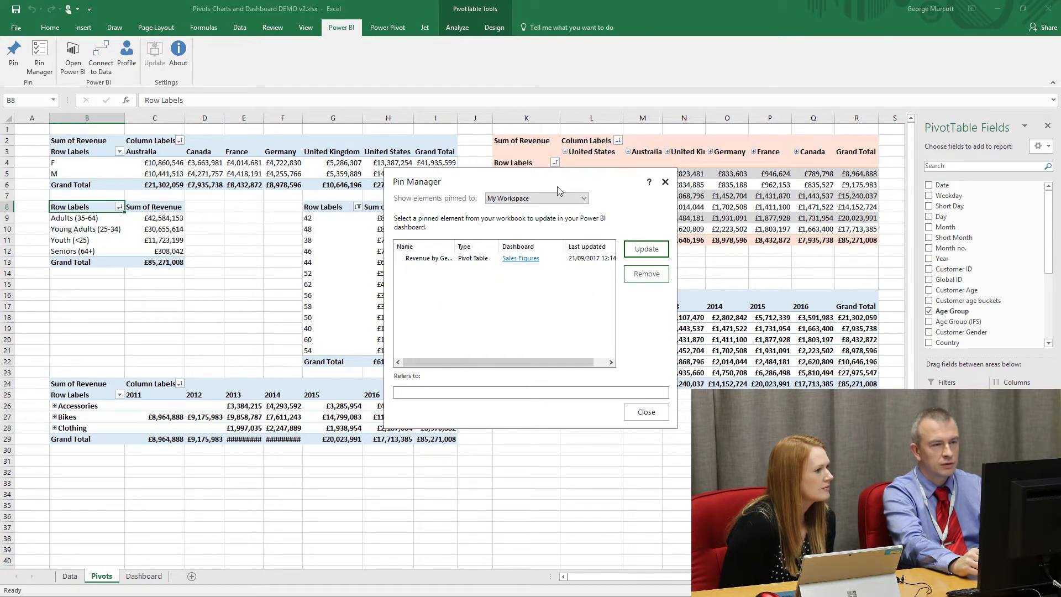
{"action": "left_click", "coordinate": [666, 183]}
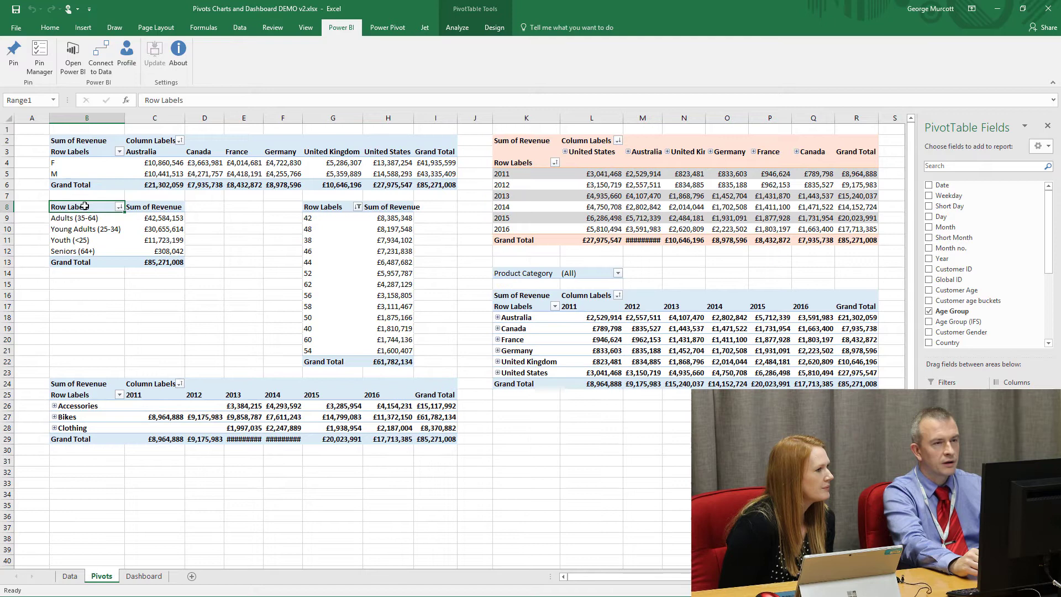
- Check the PivotTable Analyze options and the workbook's named ranges list
{"action": "left_click", "coordinate": [457, 27]}
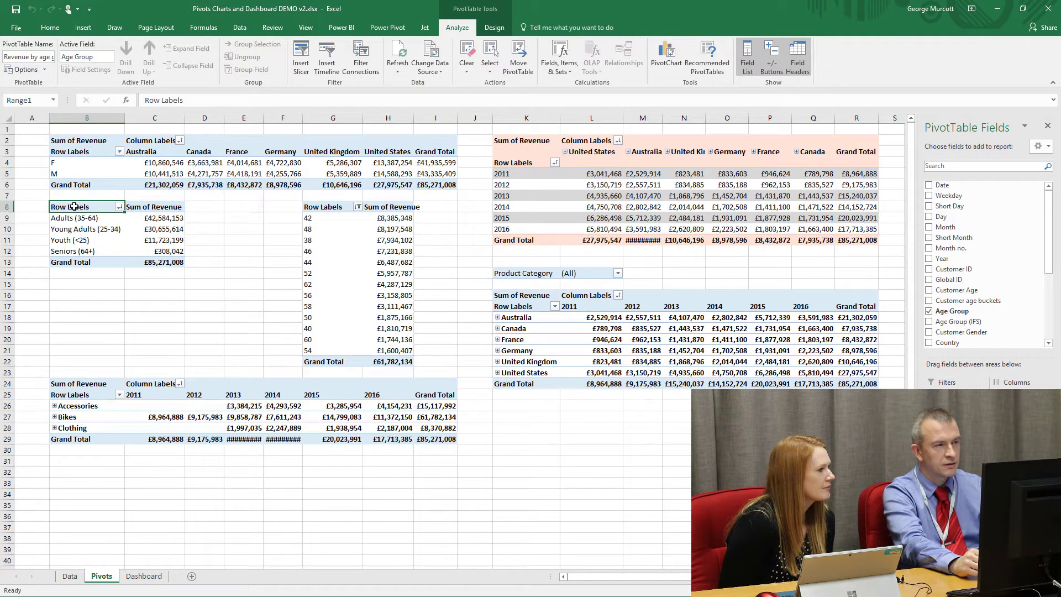
{"action": "left_click", "coordinate": [74, 219]}
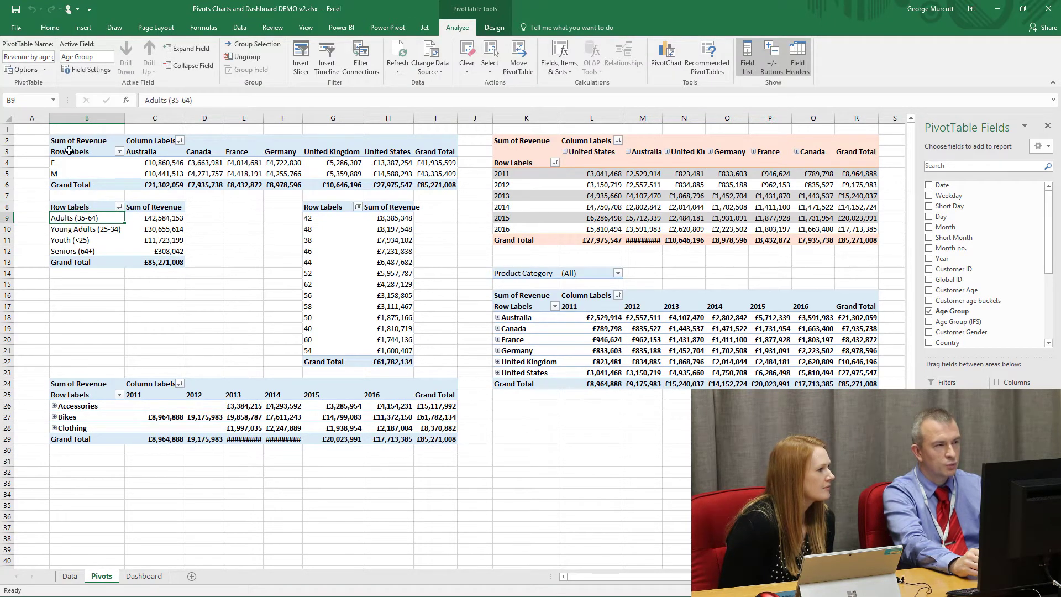
{"action": "left_click", "coordinate": [56, 100]}
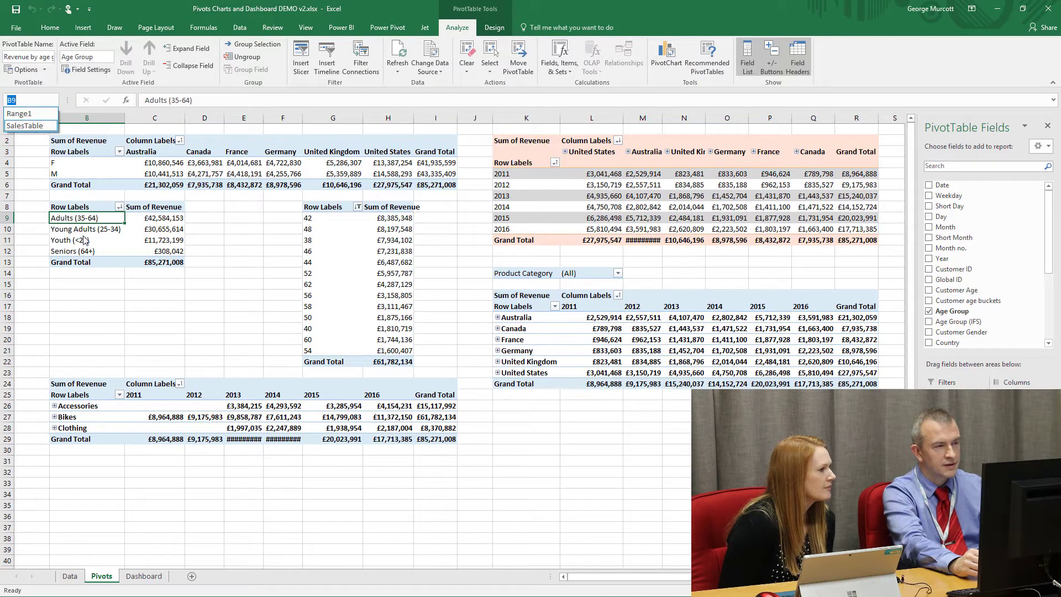
{"action": "key", "text": "Escape"}
- Select the whole age-group revenue pivot (B8:C13) and pin it to Sales Figures
{"action": "left_click_drag", "start_coordinate": [74, 207], "coordinate": [142, 258]}
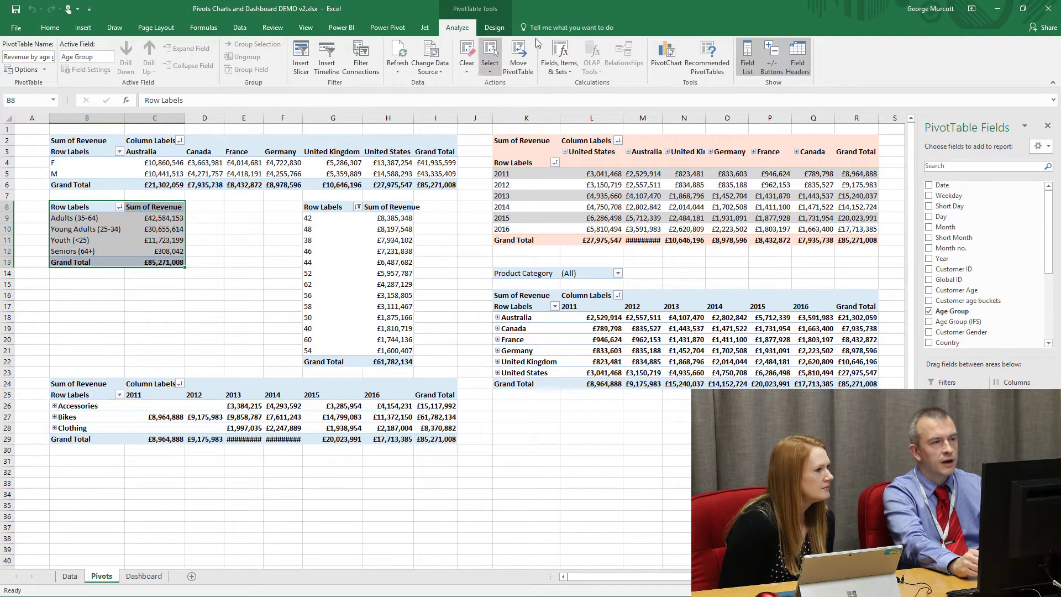
{"action": "left_click", "coordinate": [340, 28]}
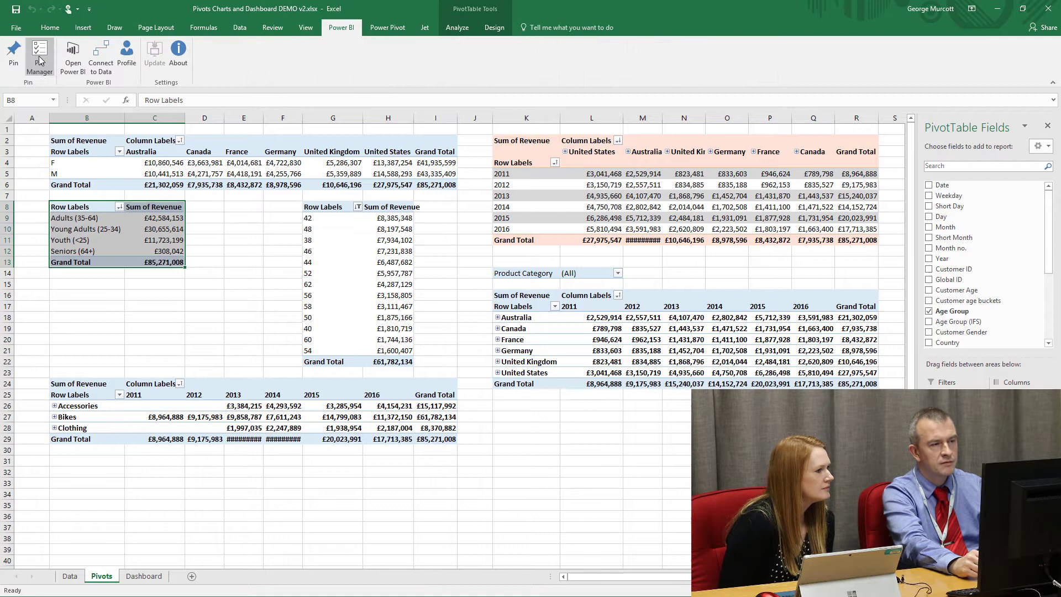
{"action": "left_click", "coordinate": [13, 52]}
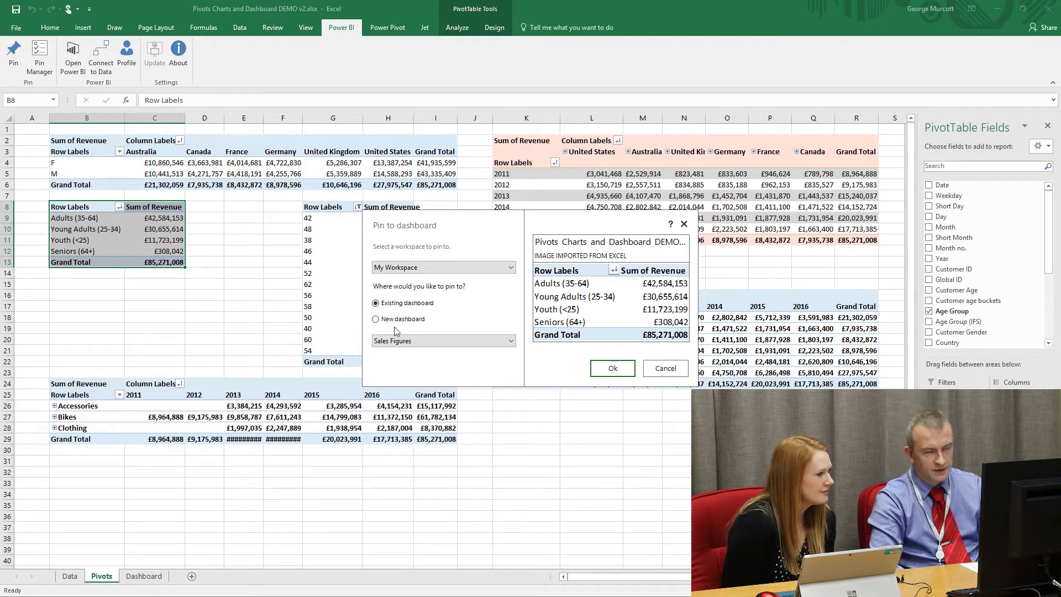
{"action": "left_click", "coordinate": [613, 374]}
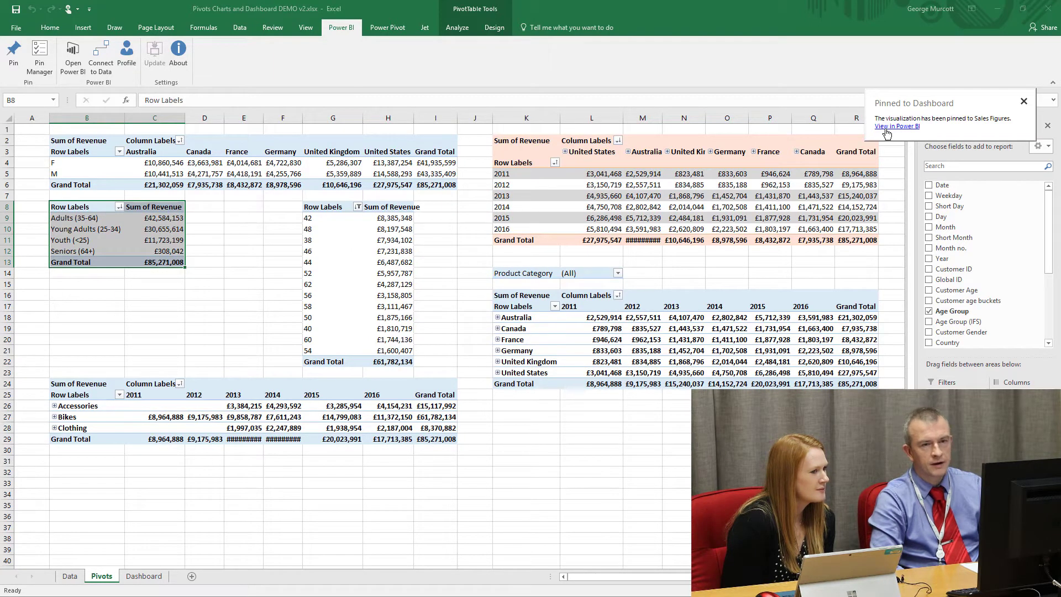
- View both pinned pivot tiles on the Sales Figures dashboard, then return to Excel
{"action": "left_click", "coordinate": [890, 126]}
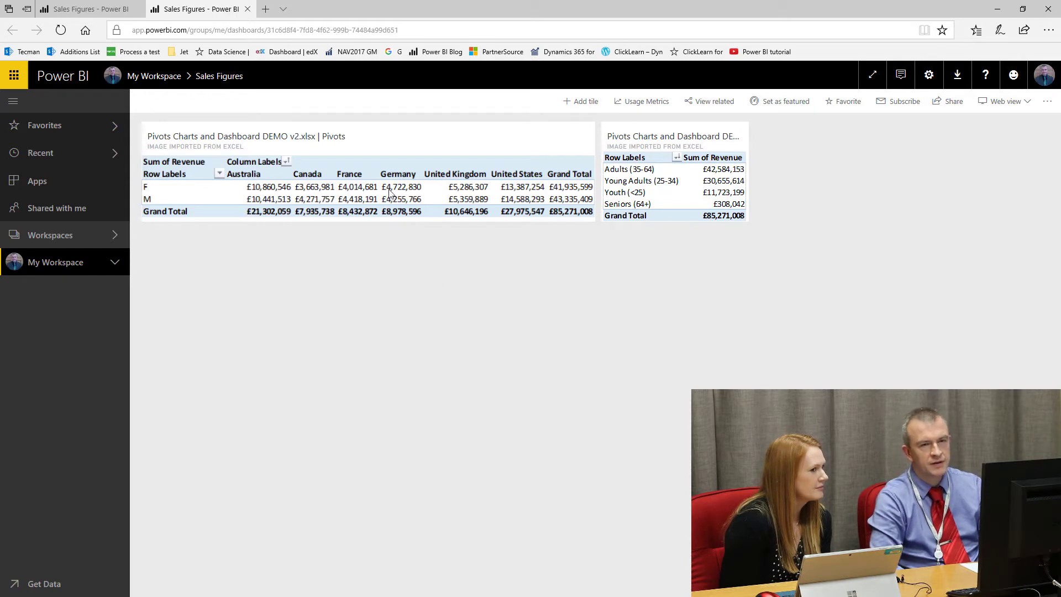
{"action": "left_click", "coordinate": [1003, 9]}
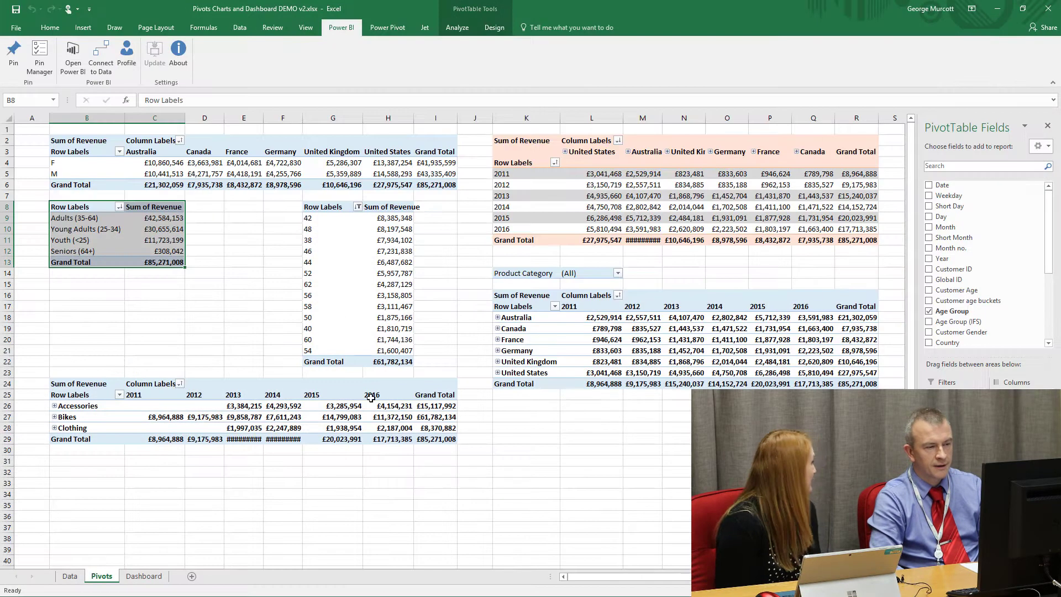
- Pin the Yearly Sales By Country chart on the Dashboard sheet to Sales Figures
{"action": "left_click", "coordinate": [142, 578]}
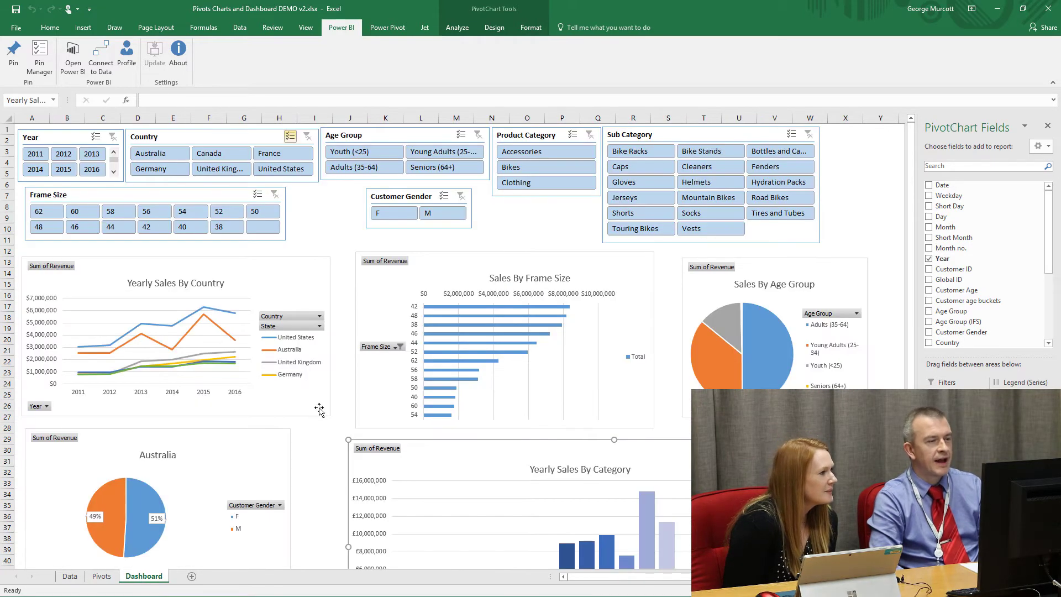
{"action": "left_click", "coordinate": [109, 263]}
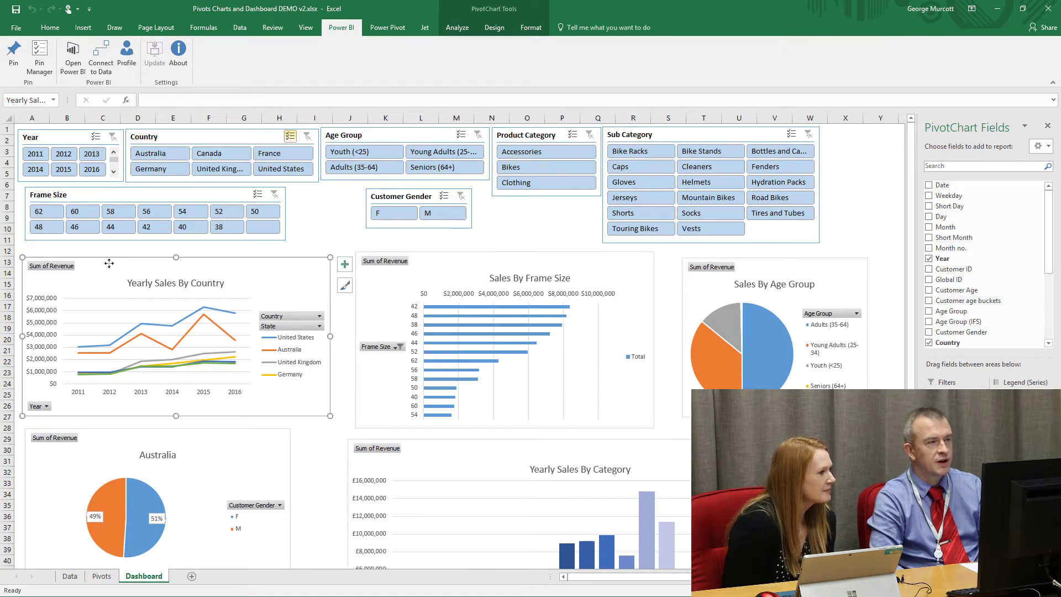
{"action": "left_click", "coordinate": [13, 56]}
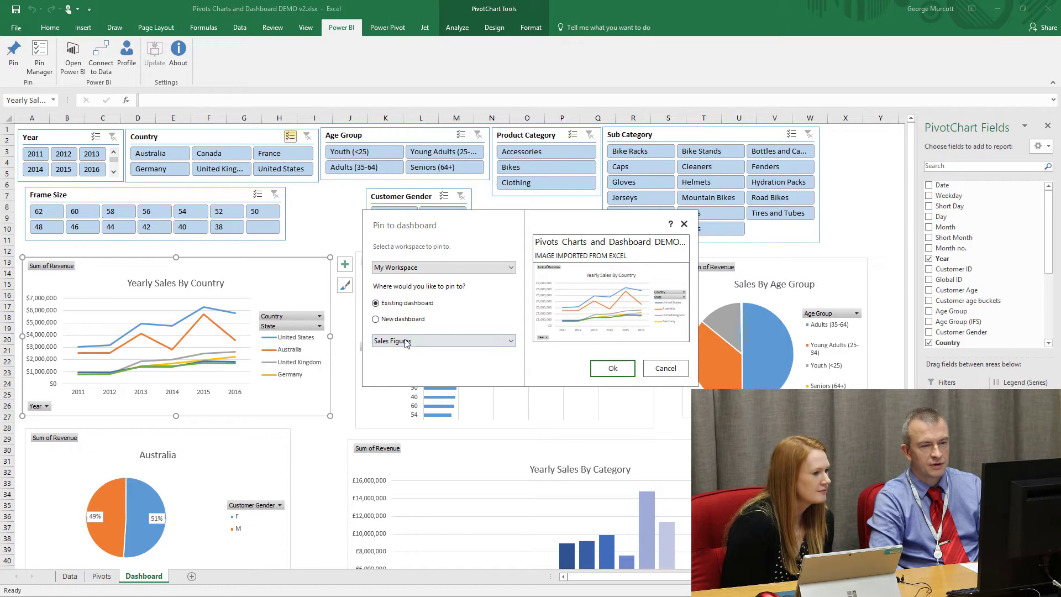
{"action": "left_click", "coordinate": [607, 371]}
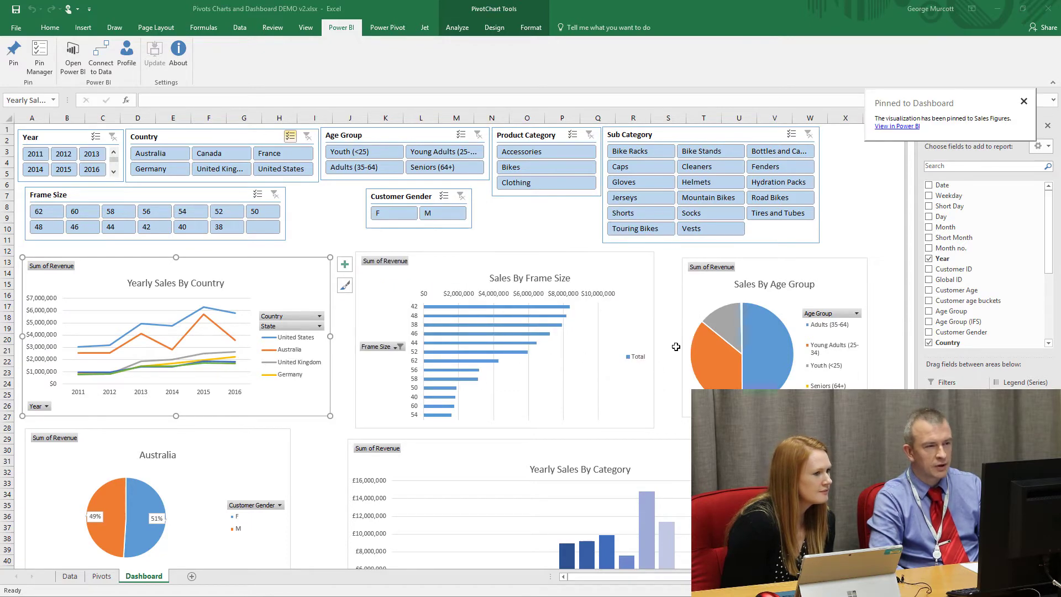
- Pin the Sales By Age Group pie chart to Sales Figures and view the dashboard in Power BI
{"action": "left_click", "coordinate": [802, 270]}
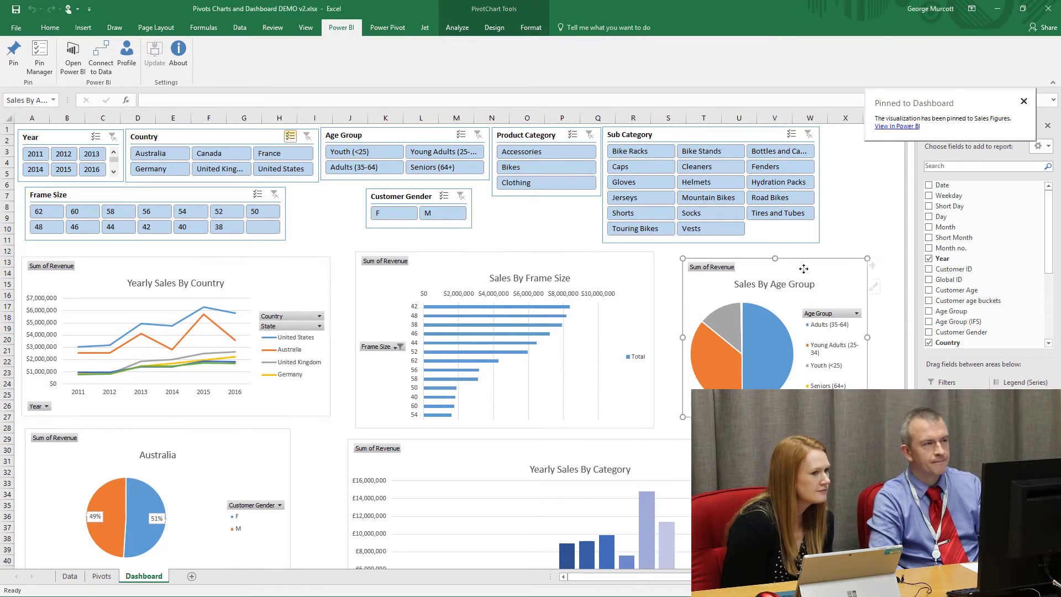
{"action": "left_click", "coordinate": [13, 53]}
{"action": "left_click", "coordinate": [606, 369]}
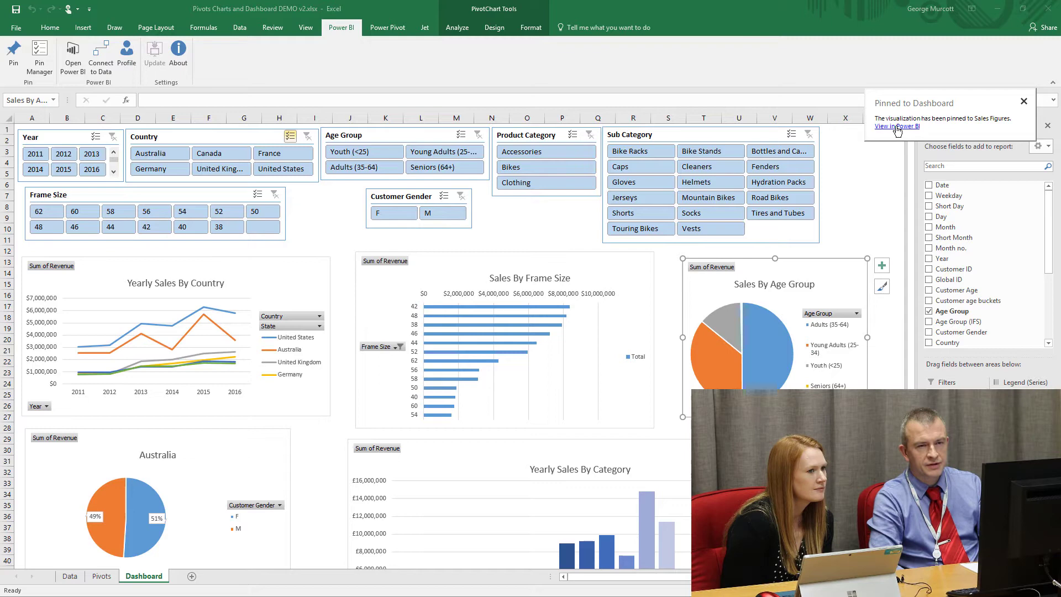
{"action": "left_click", "coordinate": [897, 131]}
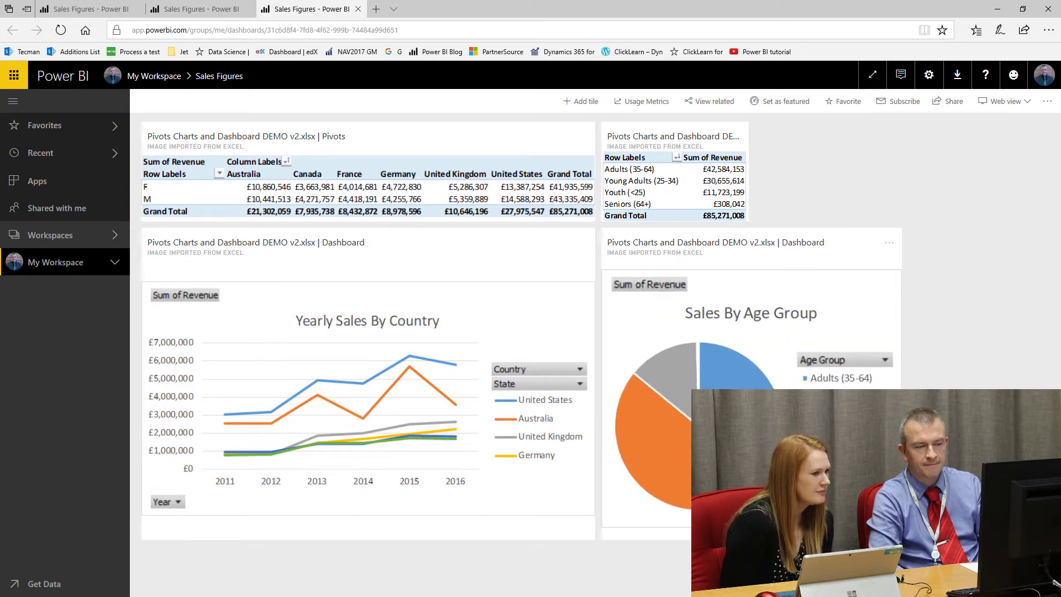
- Shrink the Yearly Sales By Country tile and expand My Workspace's dashboards and reports list
{"action": "left_click_drag", "start_coordinate": [582, 539], "coordinate": [450, 443]}
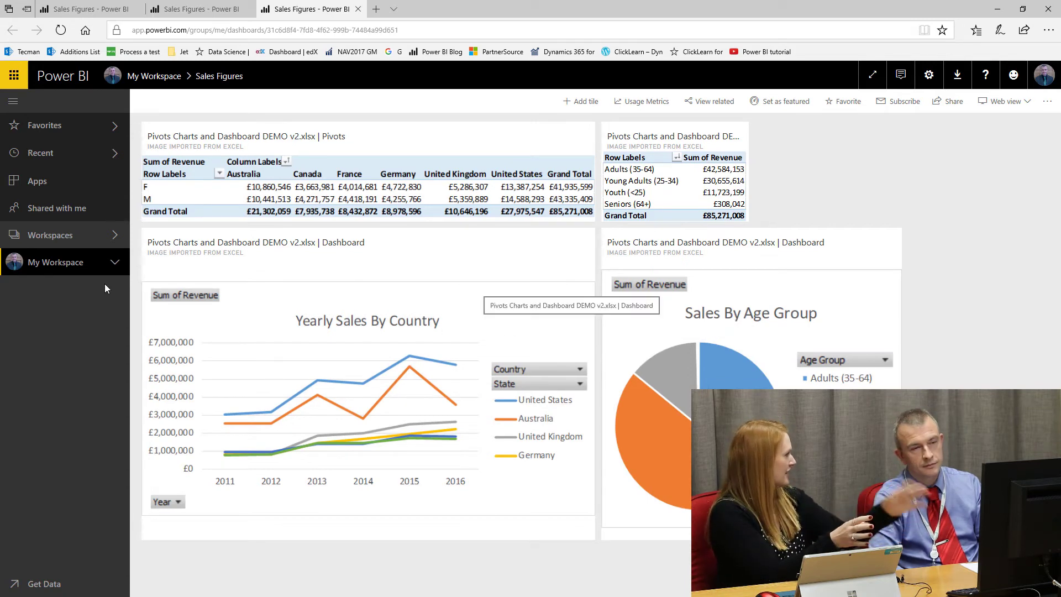
{"action": "mouse_move", "coordinate": [751, 249]}
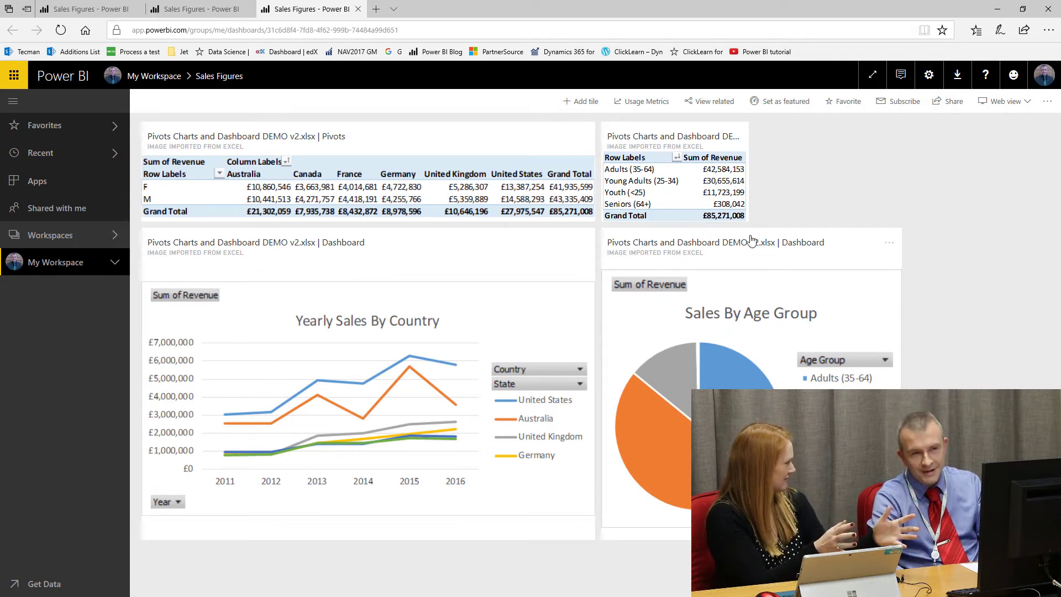
{"action": "left_click", "coordinate": [115, 264]}
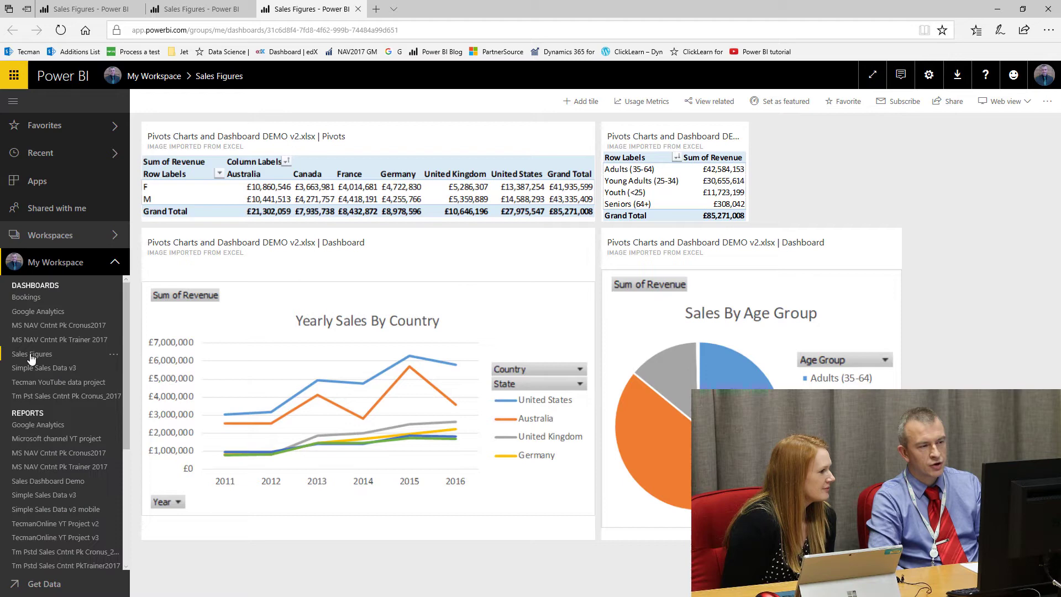
{"action": "left_click", "coordinate": [113, 355]}
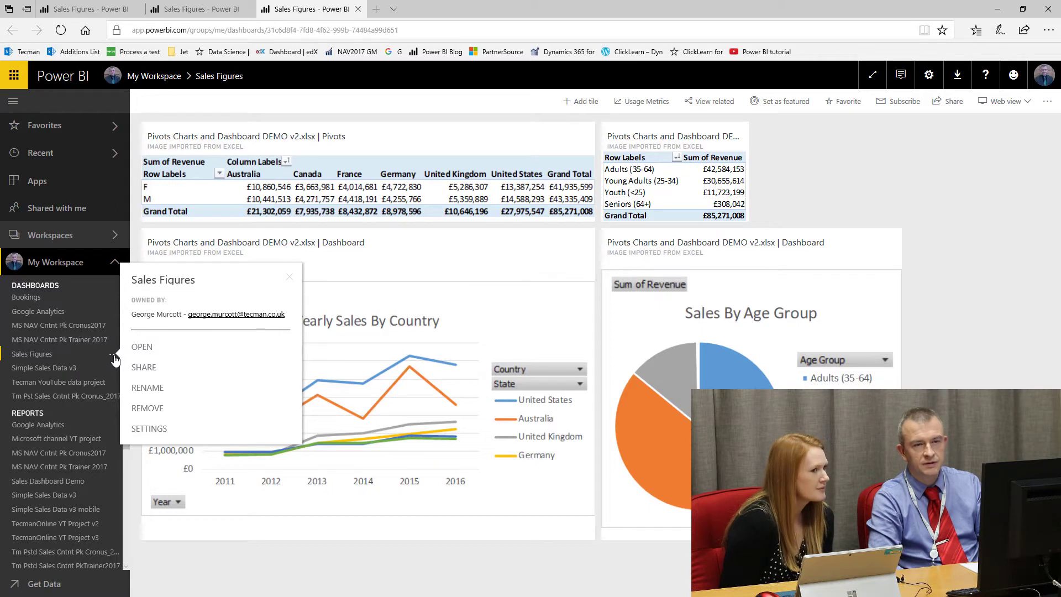
{"action": "left_click", "coordinate": [953, 103]}
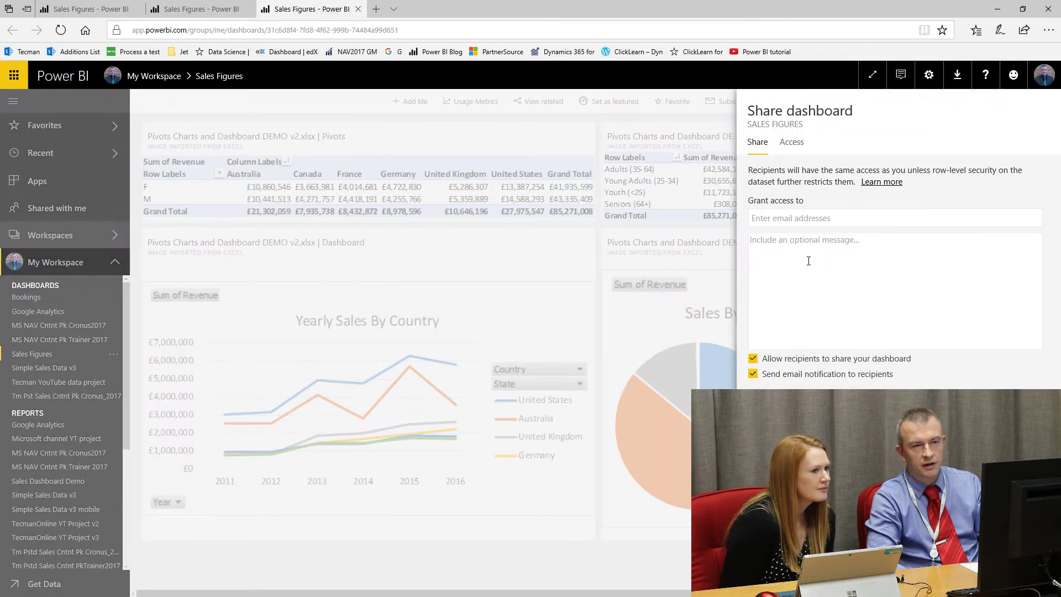
{"action": "left_click", "coordinate": [782, 219]}
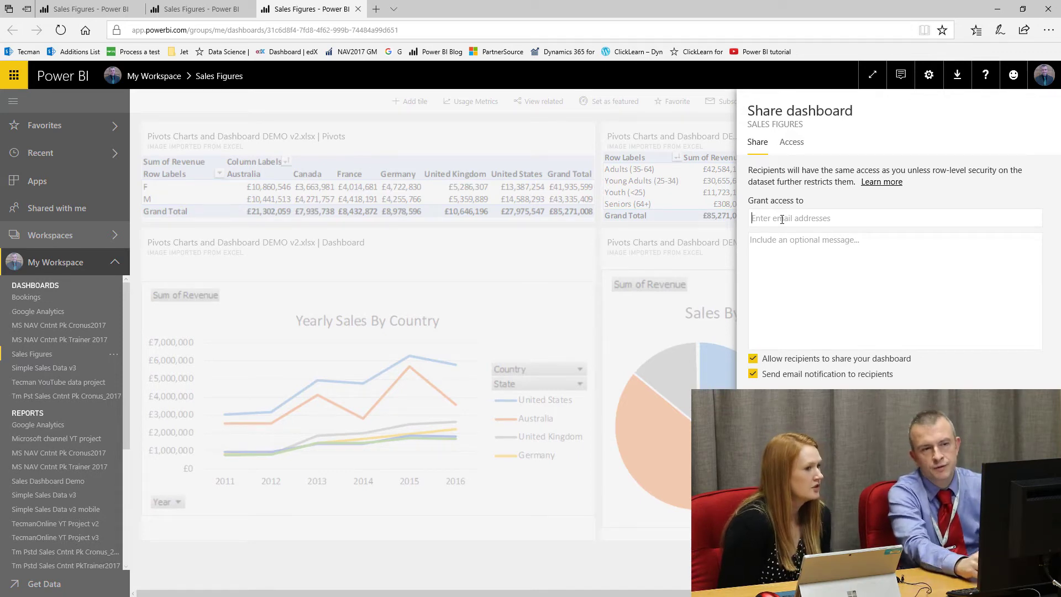
{"action": "left_click", "coordinate": [793, 143]}
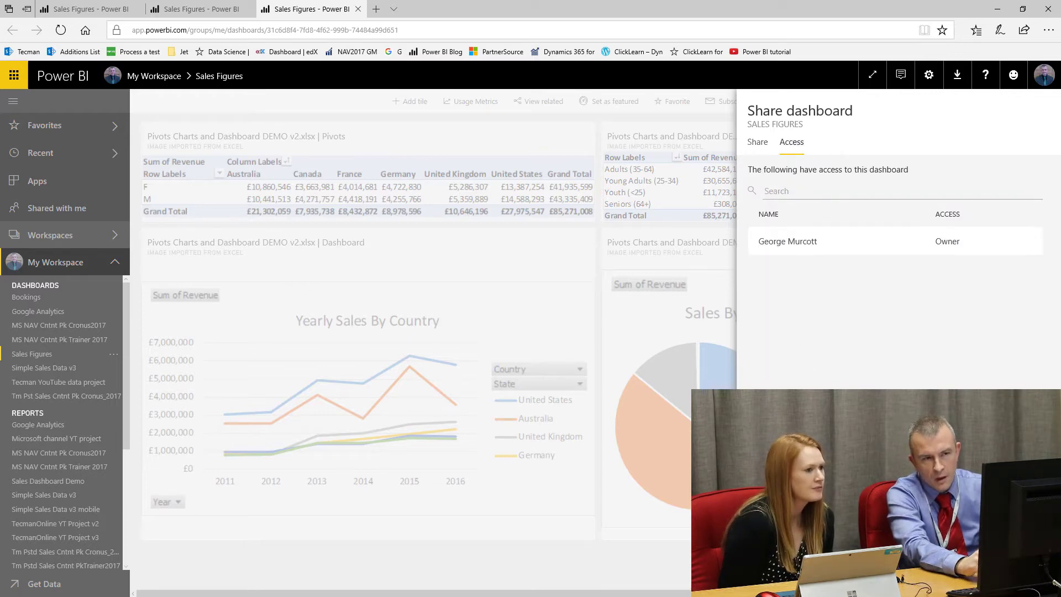
{"action": "left_click", "coordinate": [731, 358]}
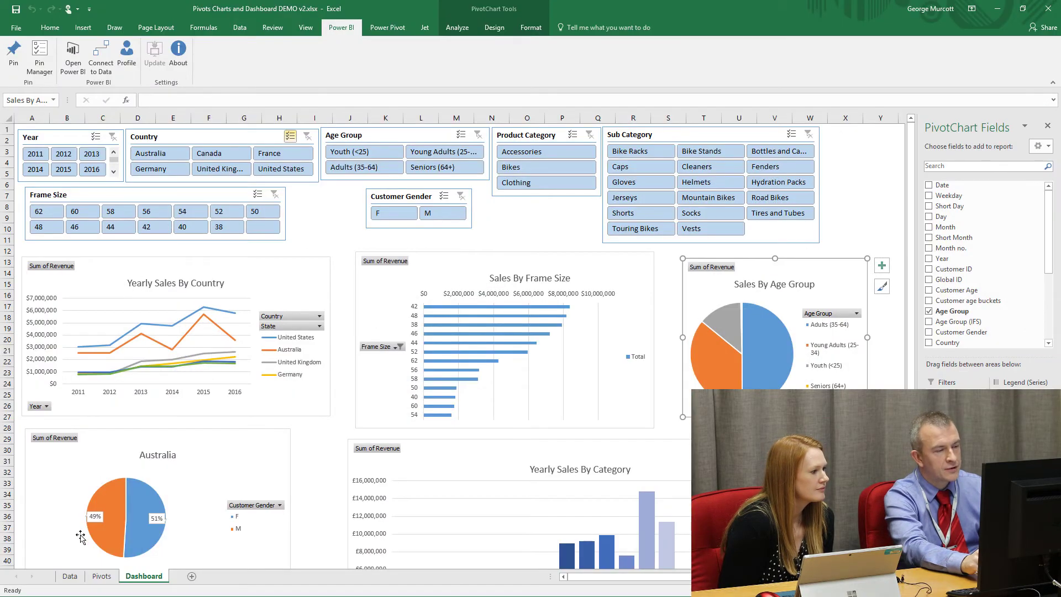
- Change the Data sheet's Revenue in cell Z2 from 950 to 100950
{"action": "left_click", "coordinate": [100, 576]}
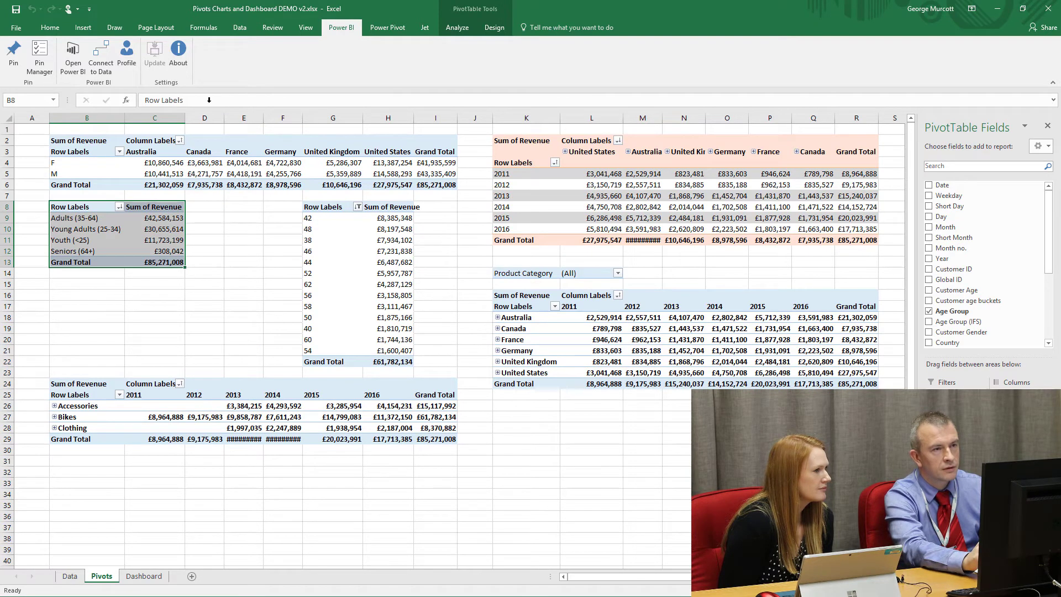
{"action": "left_click", "coordinate": [457, 28]}
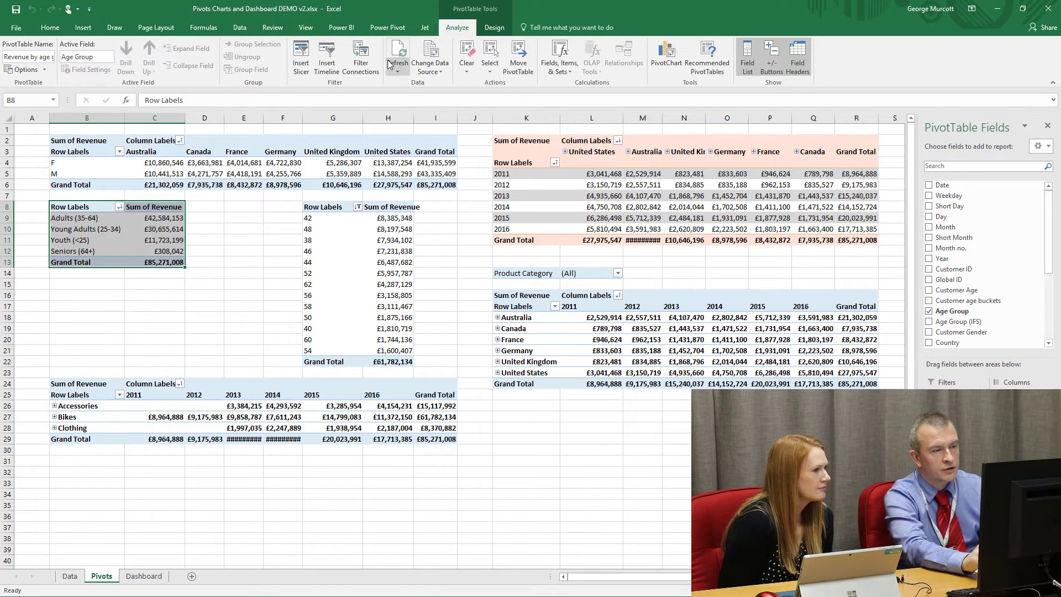
{"action": "left_click", "coordinate": [69, 577]}
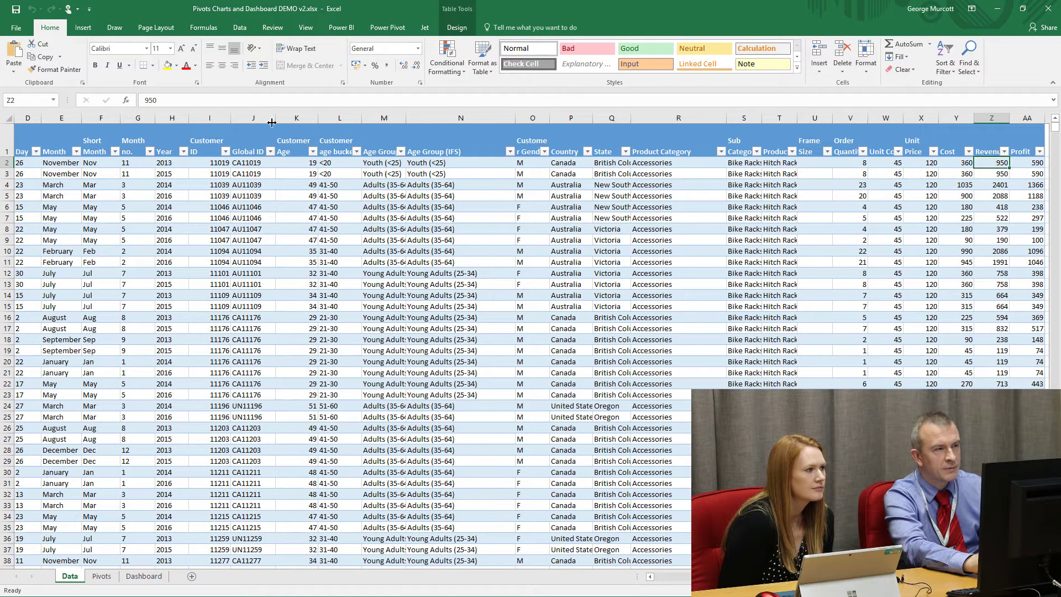
{"action": "left_click", "coordinate": [145, 99]}
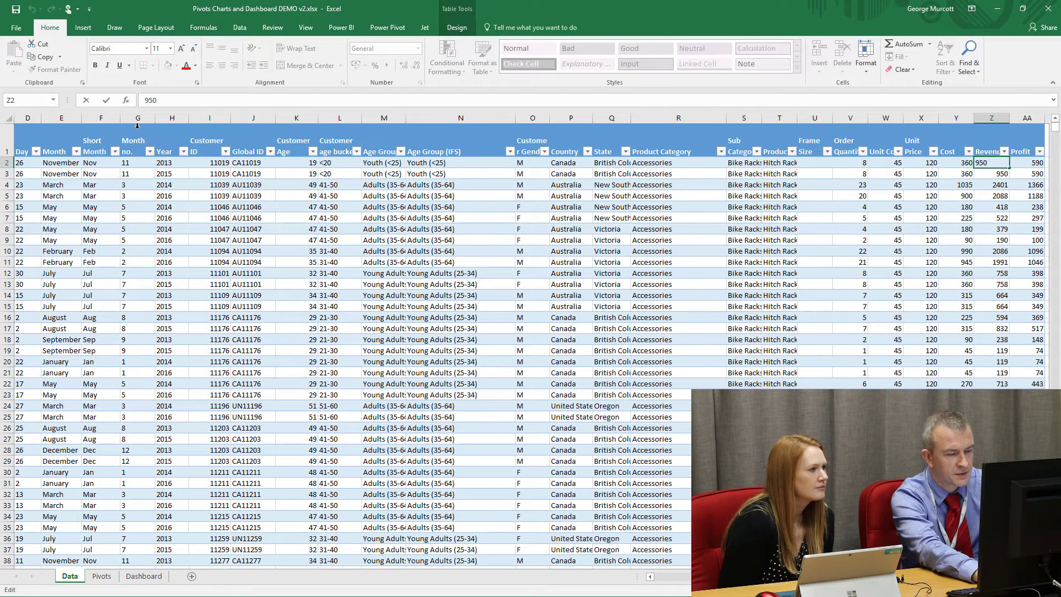
{"action": "type", "text": "100"}
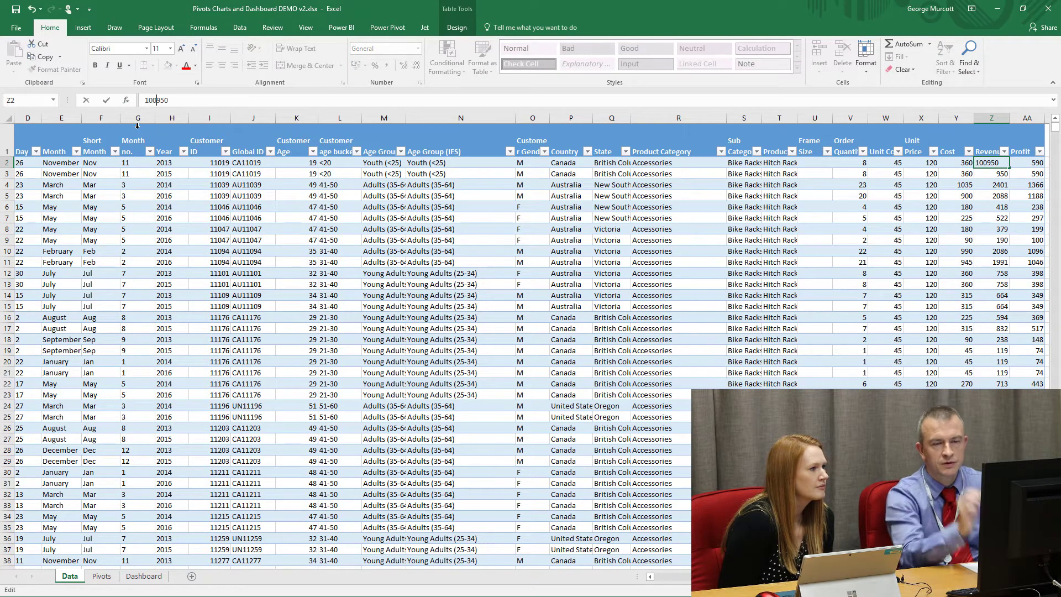
{"action": "key", "text": "ctrl+Return"}
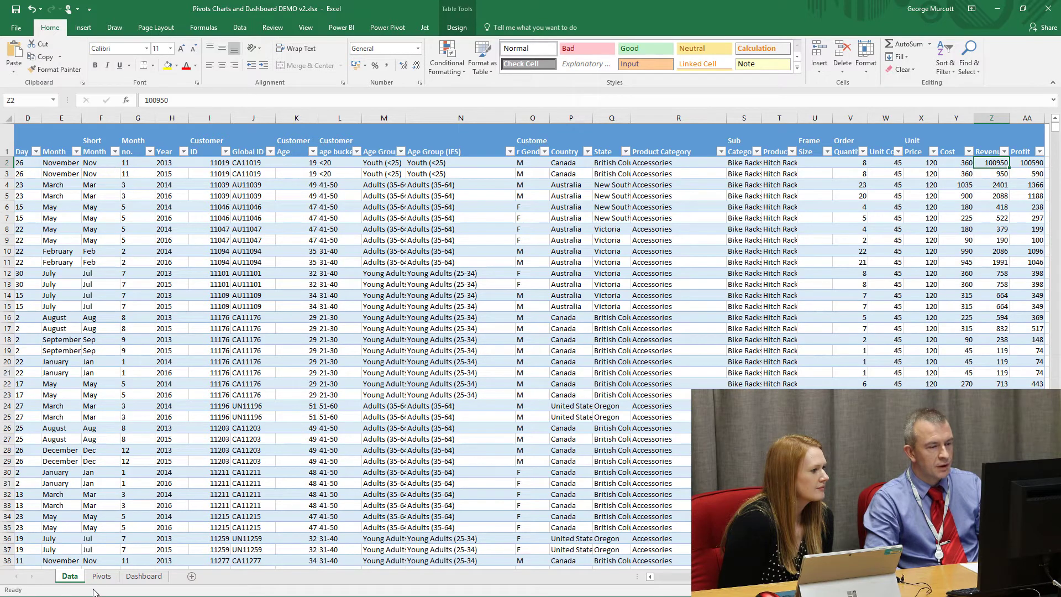
- Select the entire Sum of Revenue by year-and-country pivot table on the Pivots sheet
{"action": "left_click", "coordinate": [104, 578]}
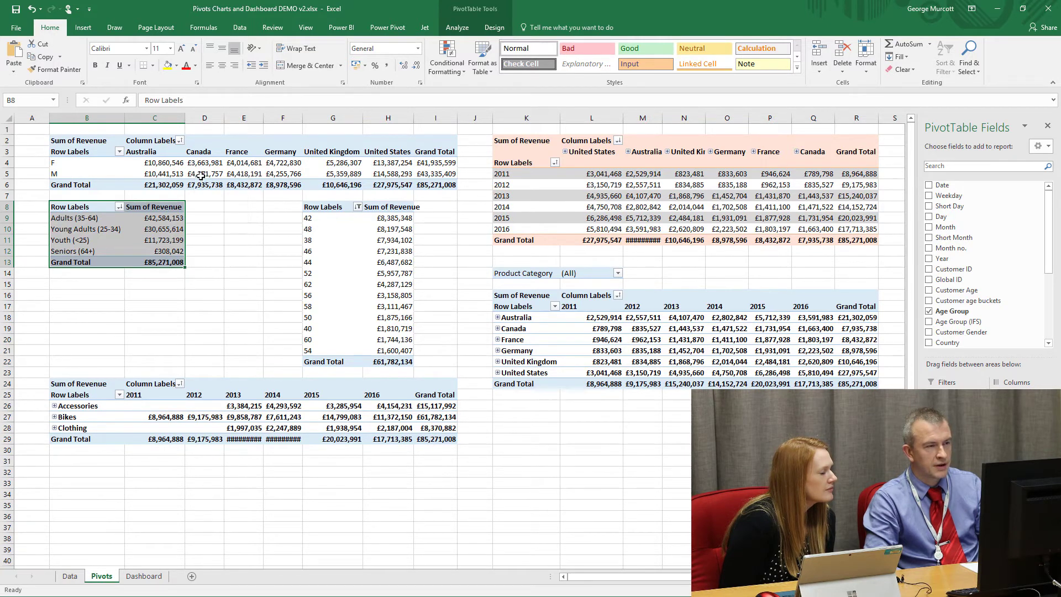
{"action": "left_click", "coordinate": [200, 174]}
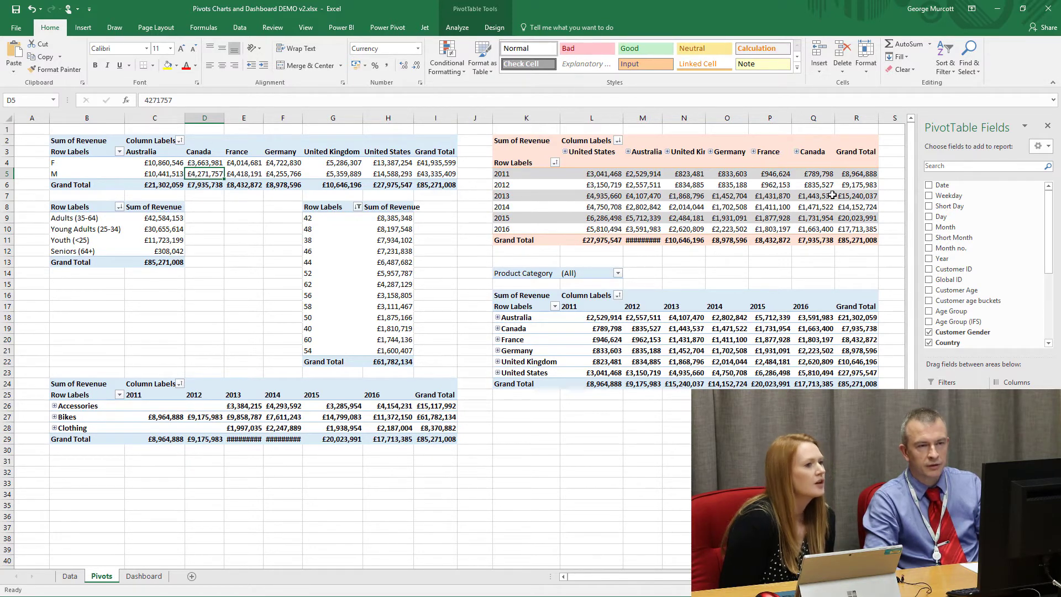
{"action": "left_click", "coordinate": [515, 141]}
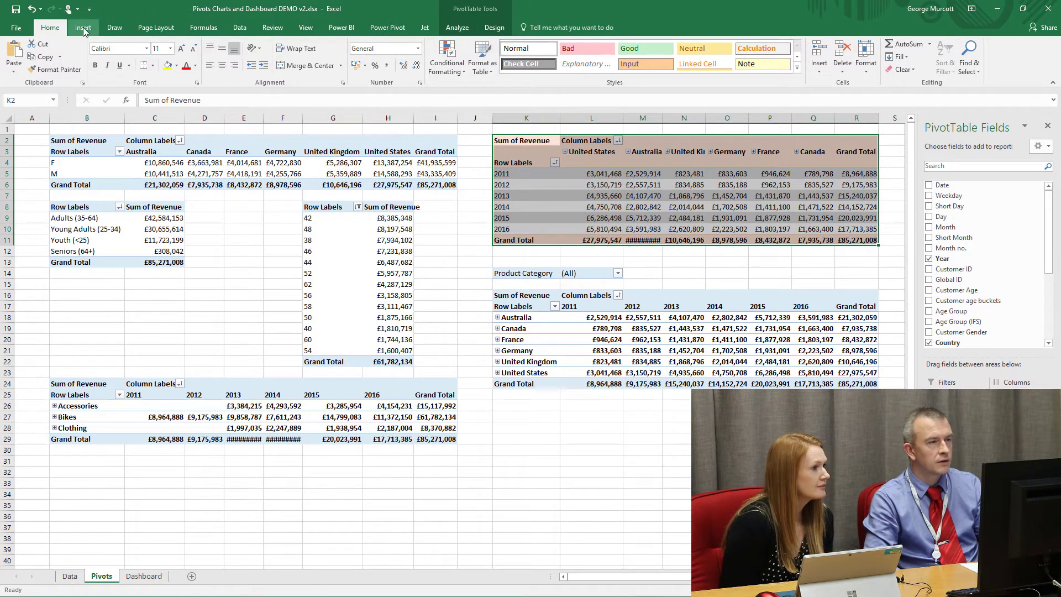
- Pin the year-by-country pivot to the My Workspace 'Sales Figures' dashboard and check the new tile
{"action": "left_click", "coordinate": [343, 28]}
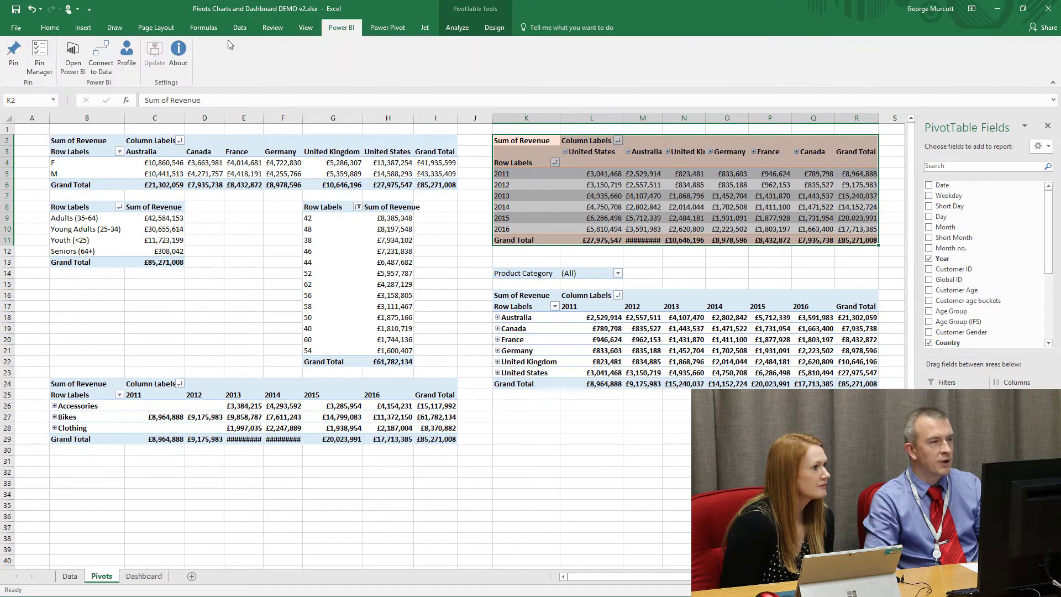
{"action": "left_click", "coordinate": [14, 53]}
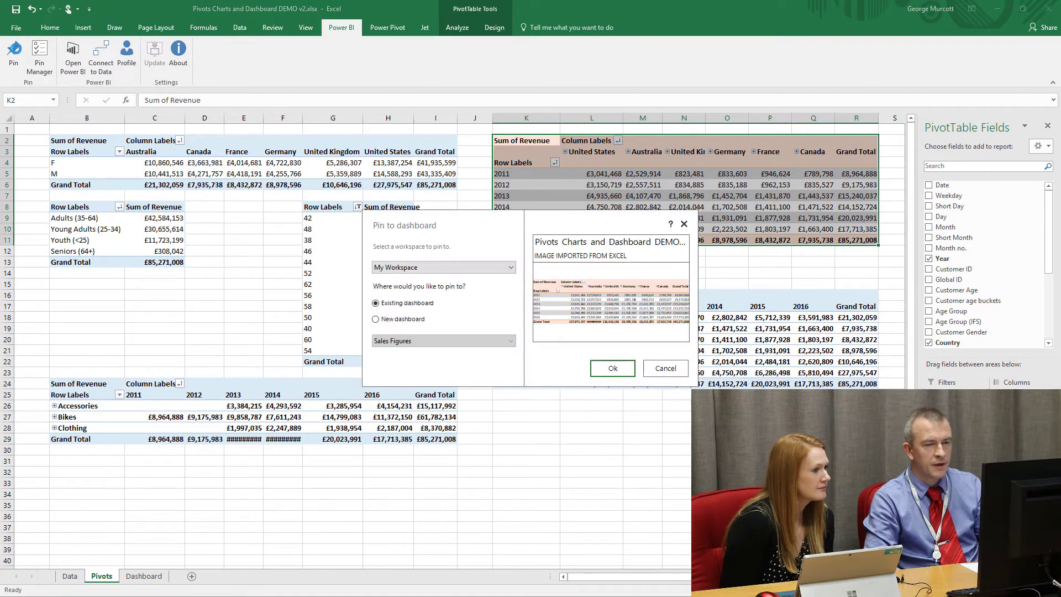
{"action": "left_click", "coordinate": [611, 374]}
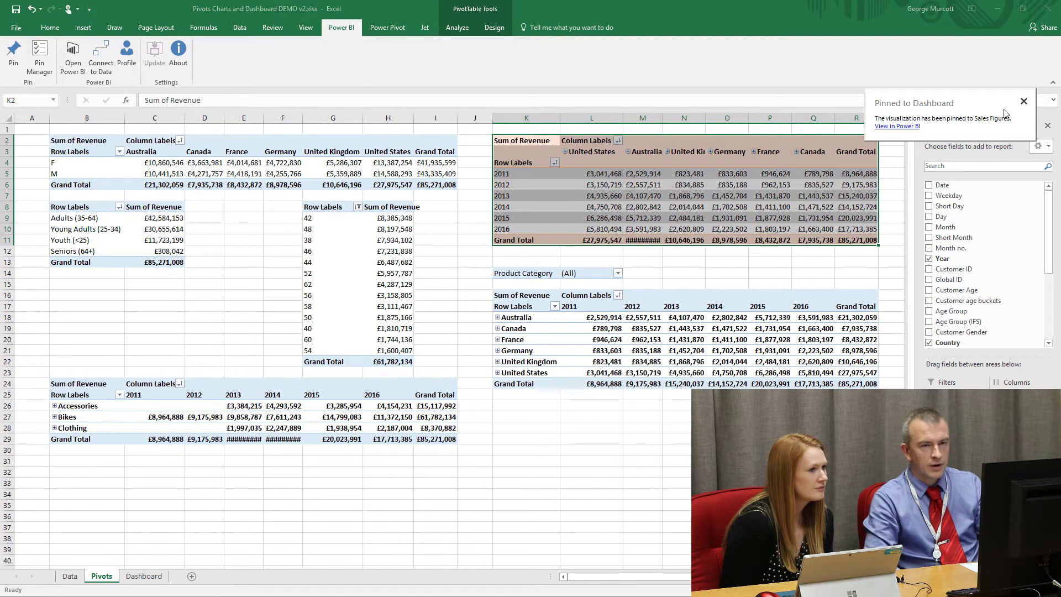
{"action": "left_click", "coordinate": [1005, 11]}
{"action": "mouse_move", "coordinate": [367, 331]}
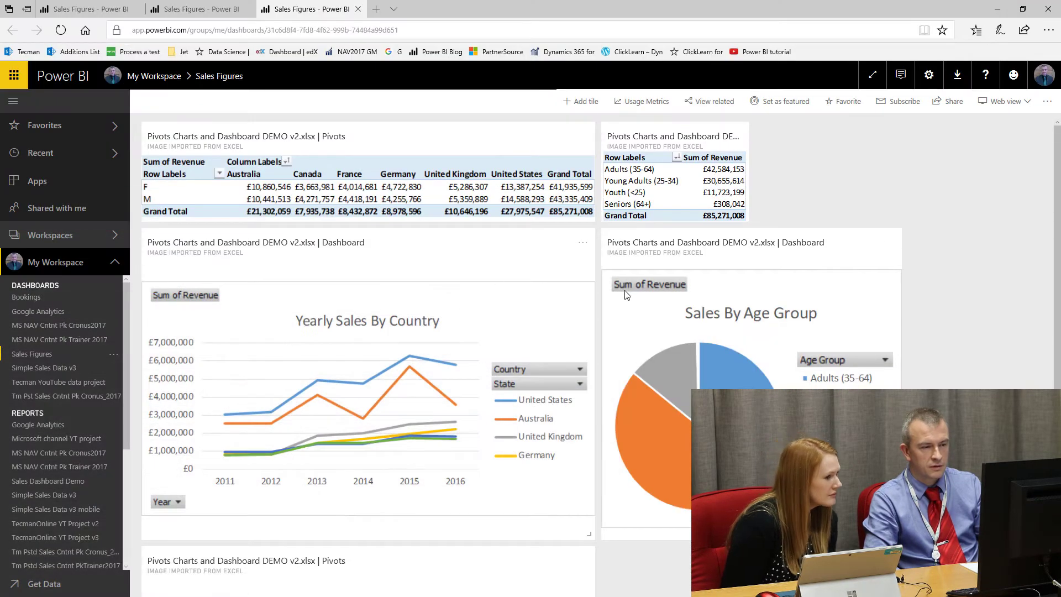
{"action": "scroll", "coordinate": [593, 555], "scroll_direction": "down", "scroll_amount": 3}
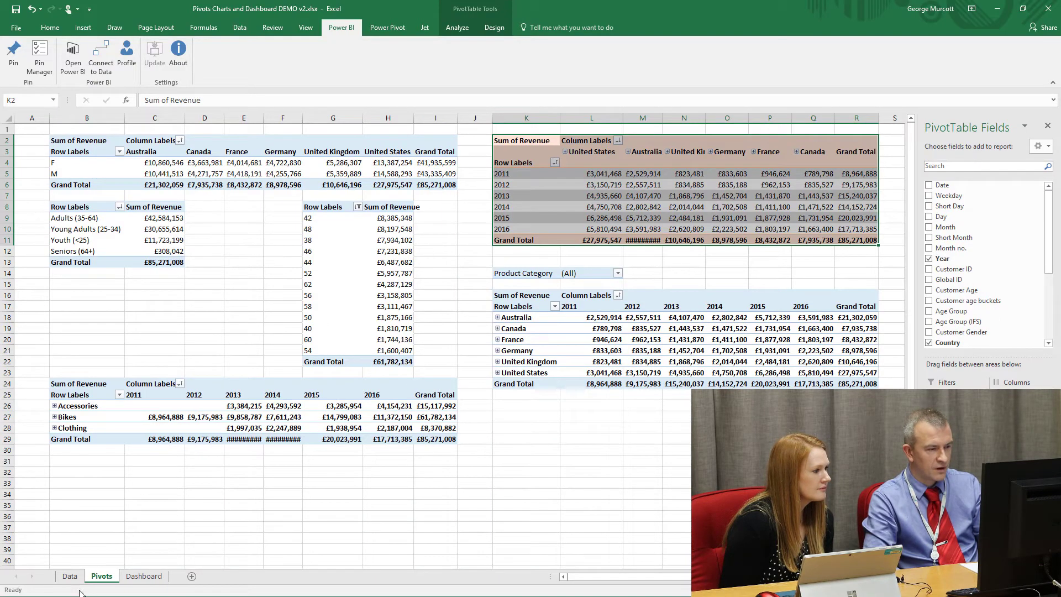
- Refresh the pivot tables so Canada 2013 reads £1,543,537 and the grand total £85,371,008
{"action": "left_click", "coordinate": [70, 576]}
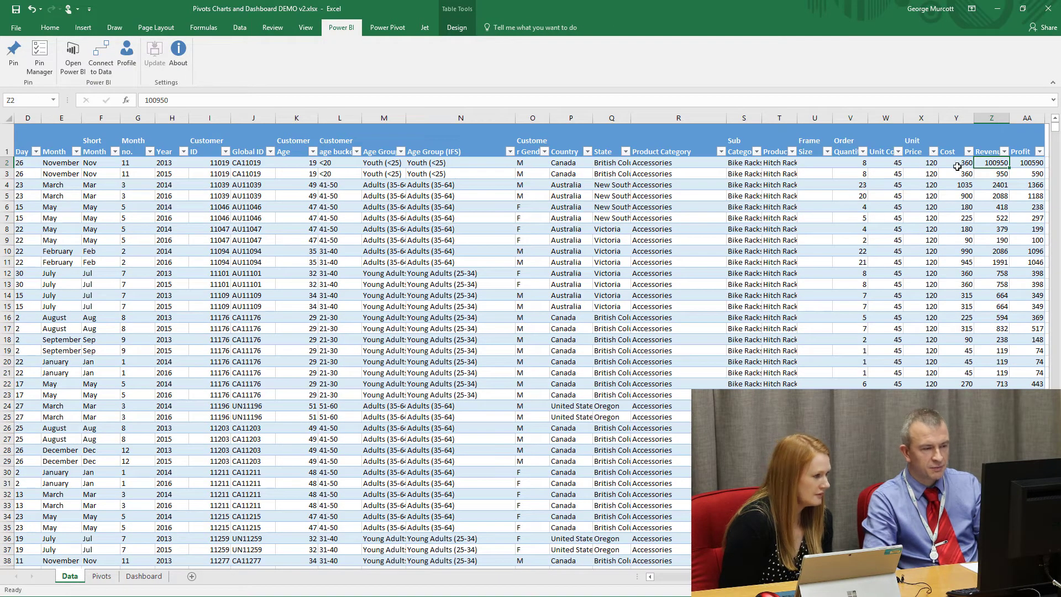
{"action": "left_click", "coordinate": [102, 576]}
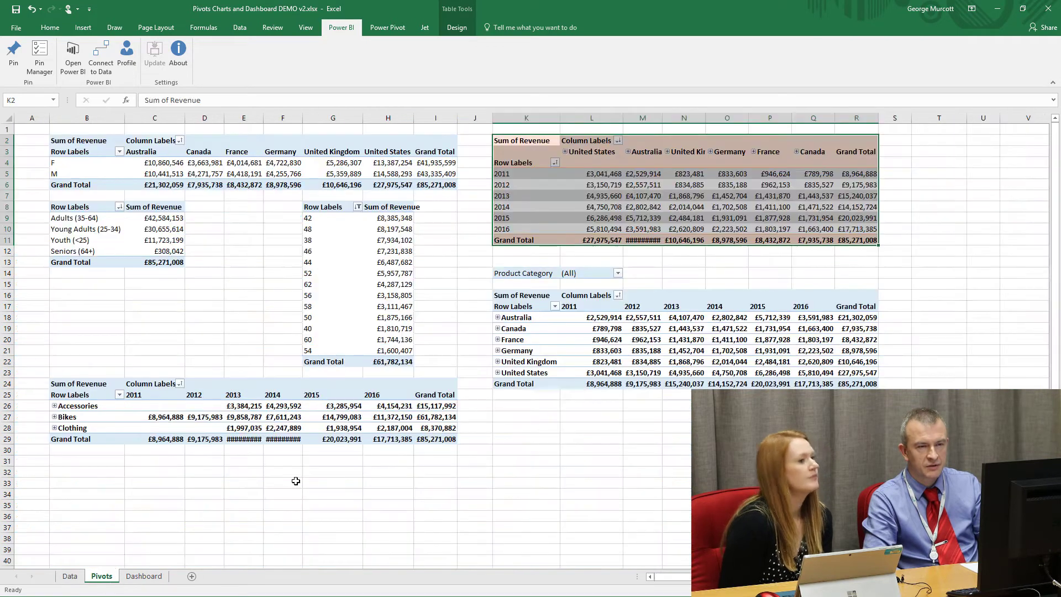
{"action": "left_click", "coordinate": [729, 257]}
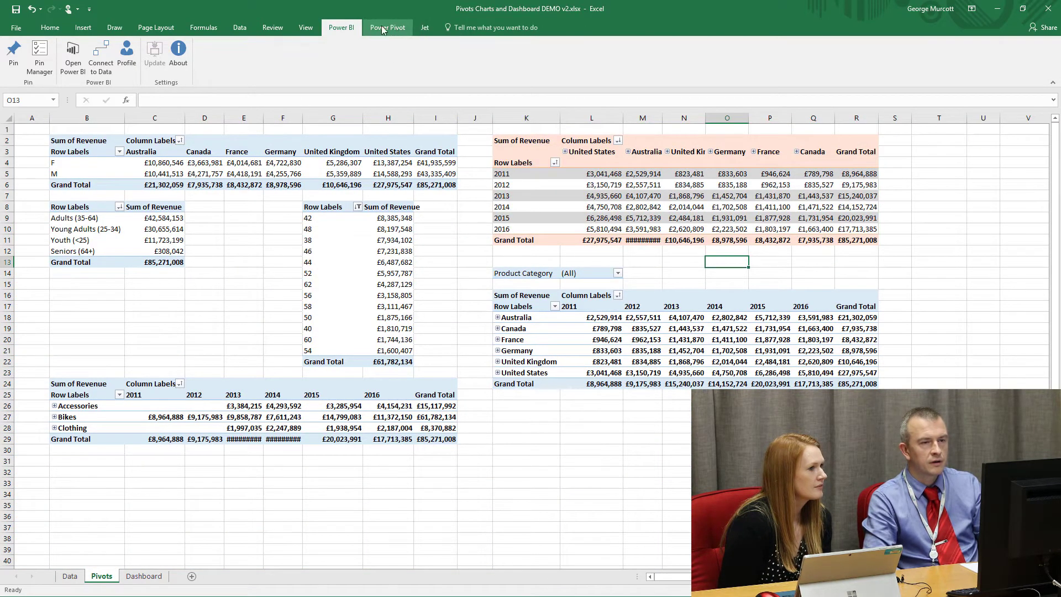
{"action": "left_click", "coordinate": [581, 139]}
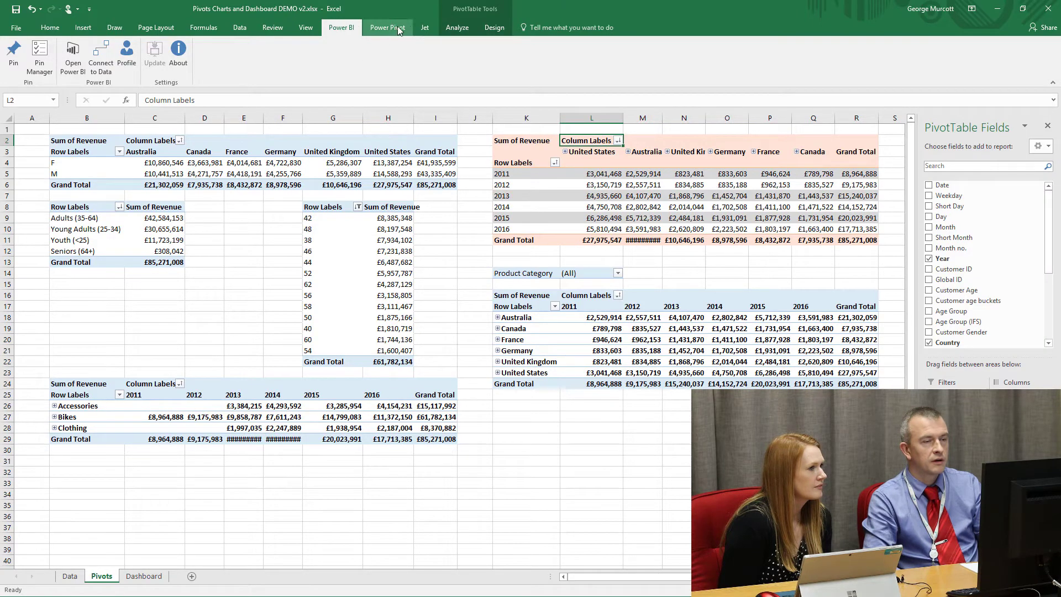
{"action": "left_click", "coordinate": [457, 27]}
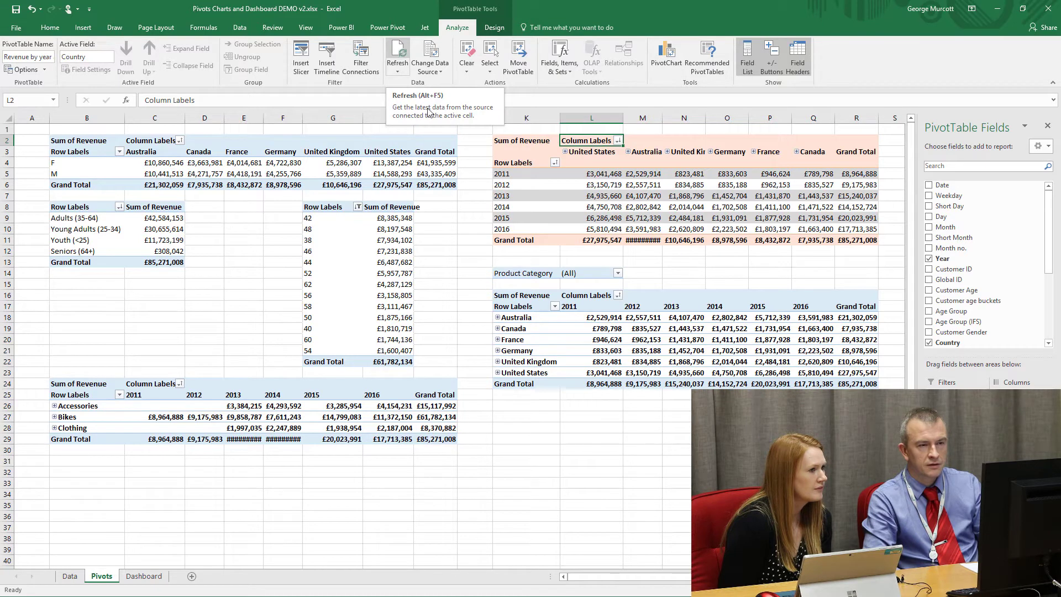
{"action": "left_click", "coordinate": [810, 196]}
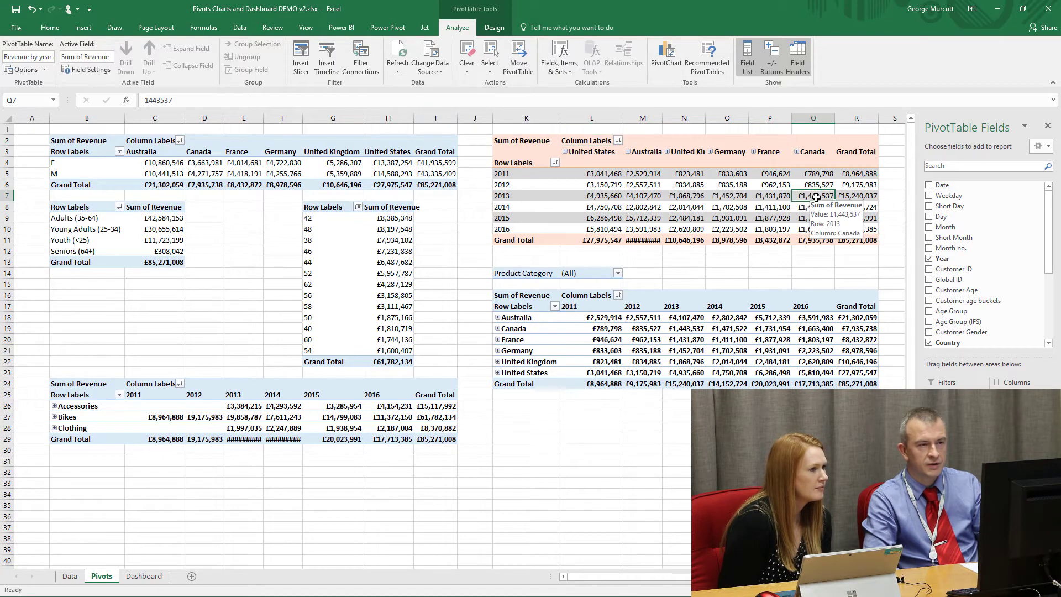
{"action": "left_click", "coordinate": [403, 49]}
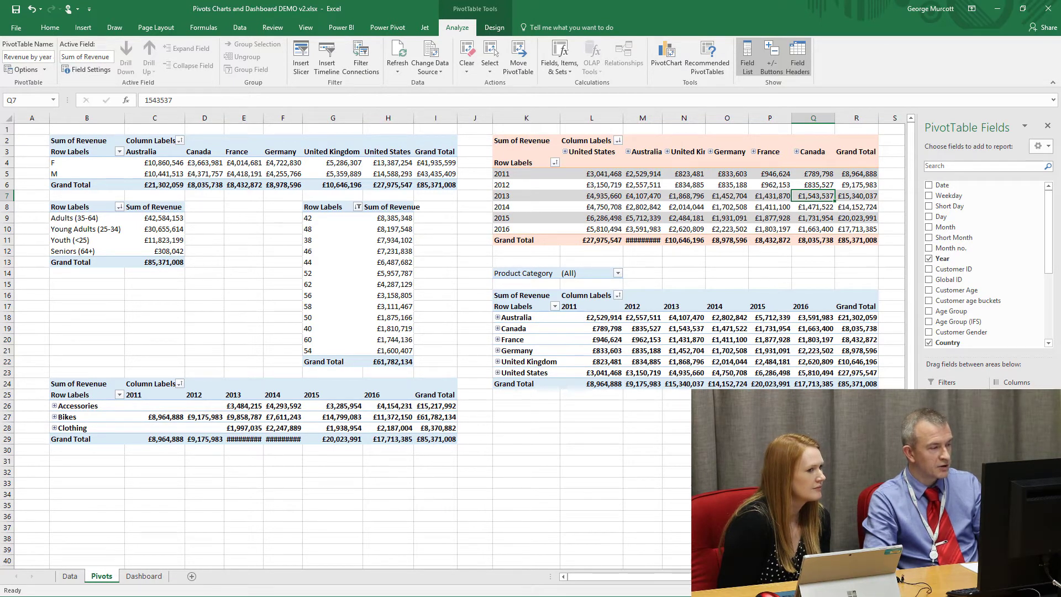
{"action": "key", "text": "alt+Tab"}
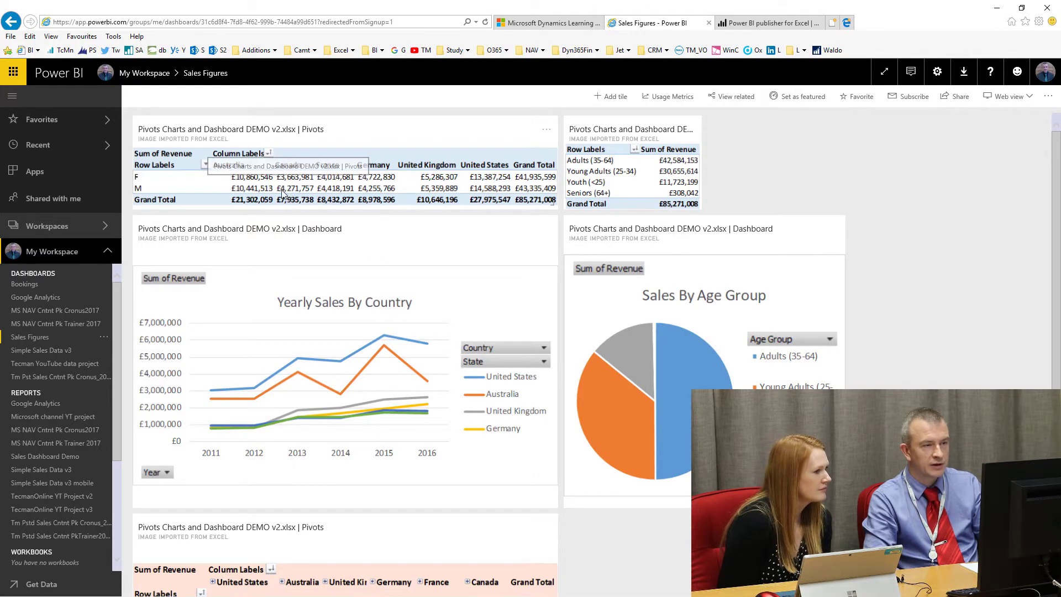
{"action": "mouse_move", "coordinate": [289, 194]}
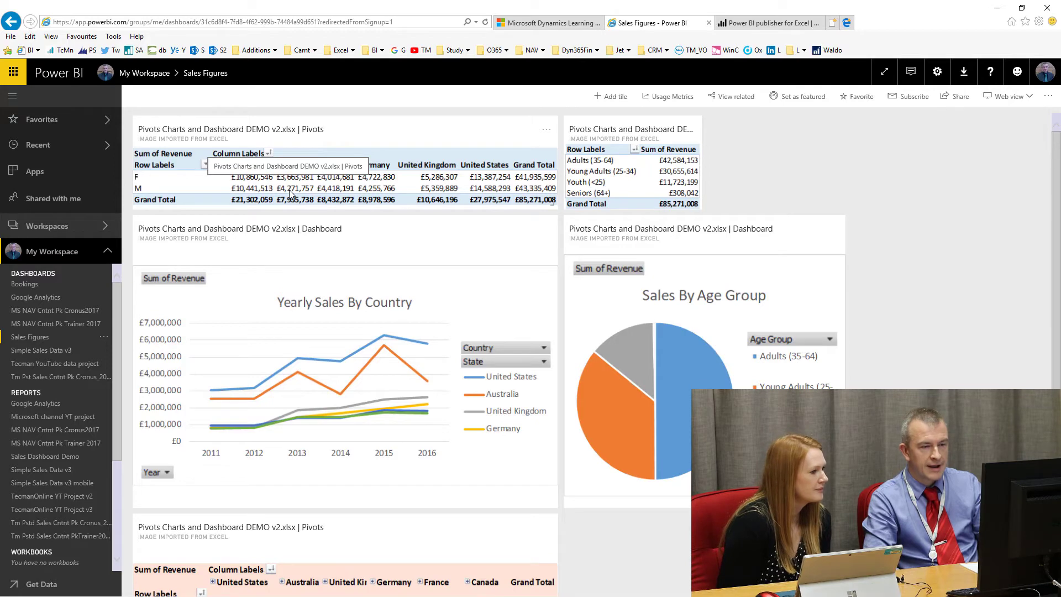
- Scroll the Sales Figures dashboard to confirm its tiles still show £85,271,008
{"action": "scroll", "coordinate": [580, 518], "scroll_direction": "down", "scroll_amount": 2}
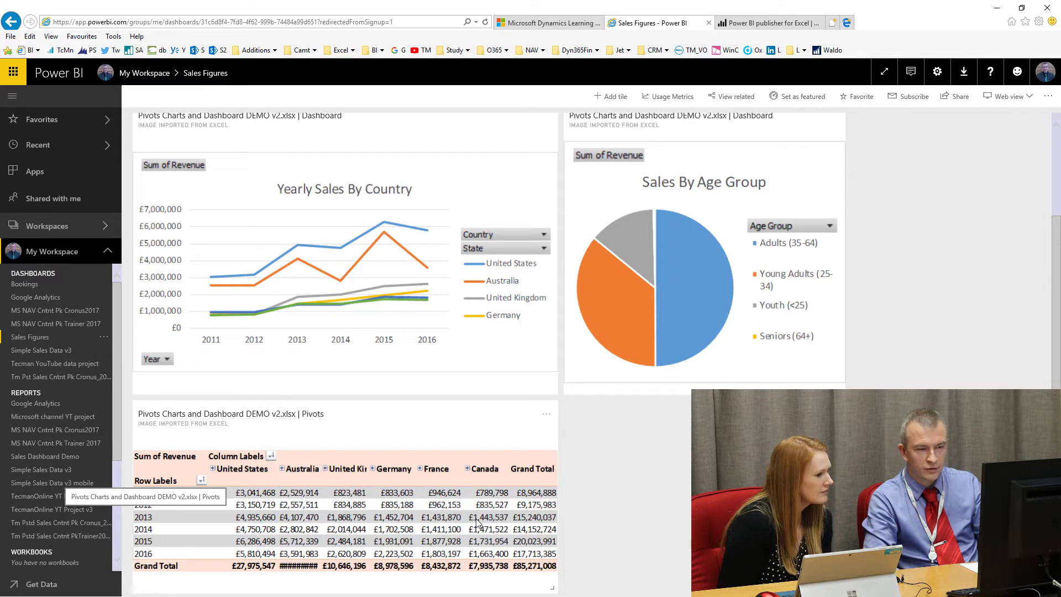
{"action": "mouse_move", "coordinate": [546, 355]}
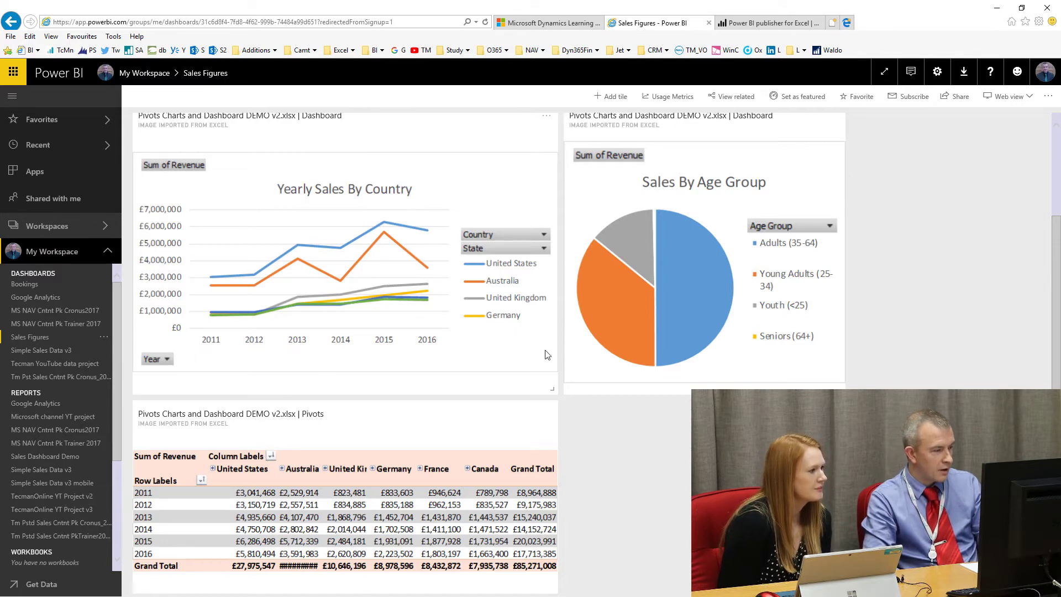
{"action": "key", "text": "alt+Tab"}
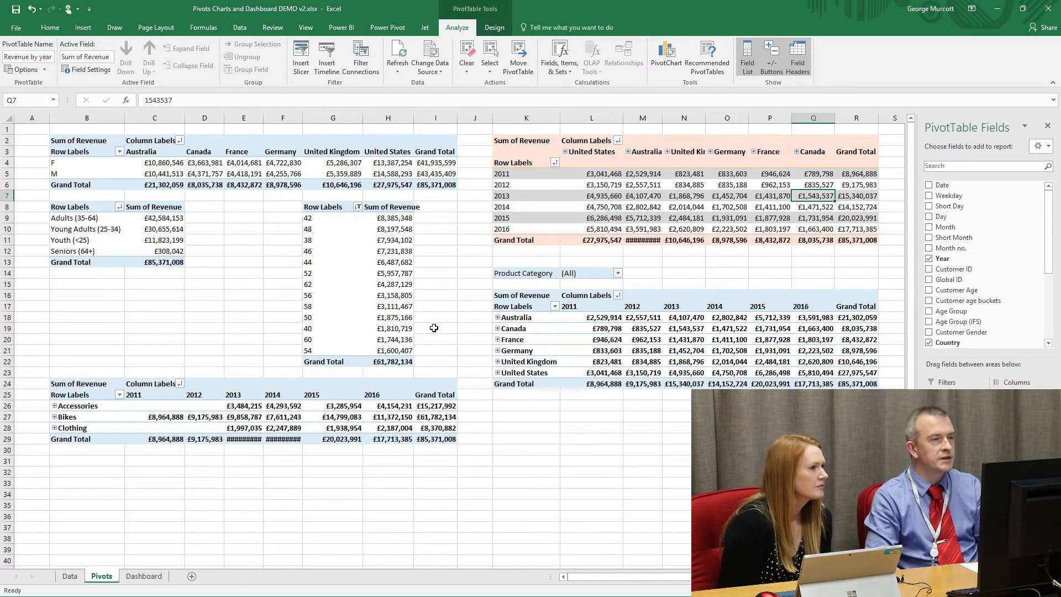
- In Pin Manager, update the gender, year/country and age-group pivots plus both sales charts
{"action": "left_click", "coordinate": [342, 28]}
{"action": "left_click", "coordinate": [39, 55]}
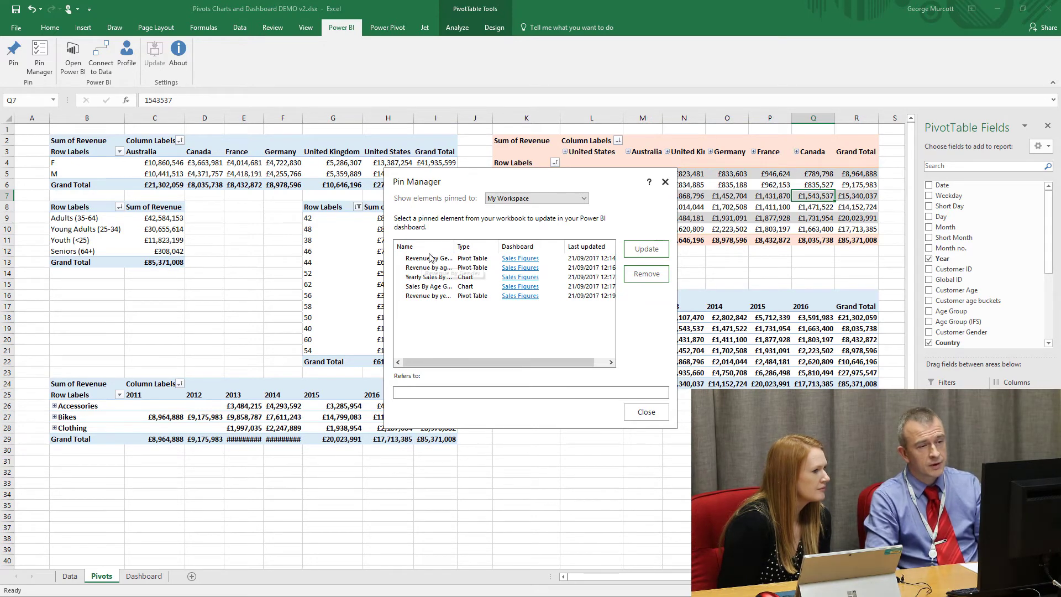
{"action": "left_click_drag", "start_coordinate": [455, 247], "coordinate": [492, 247]}
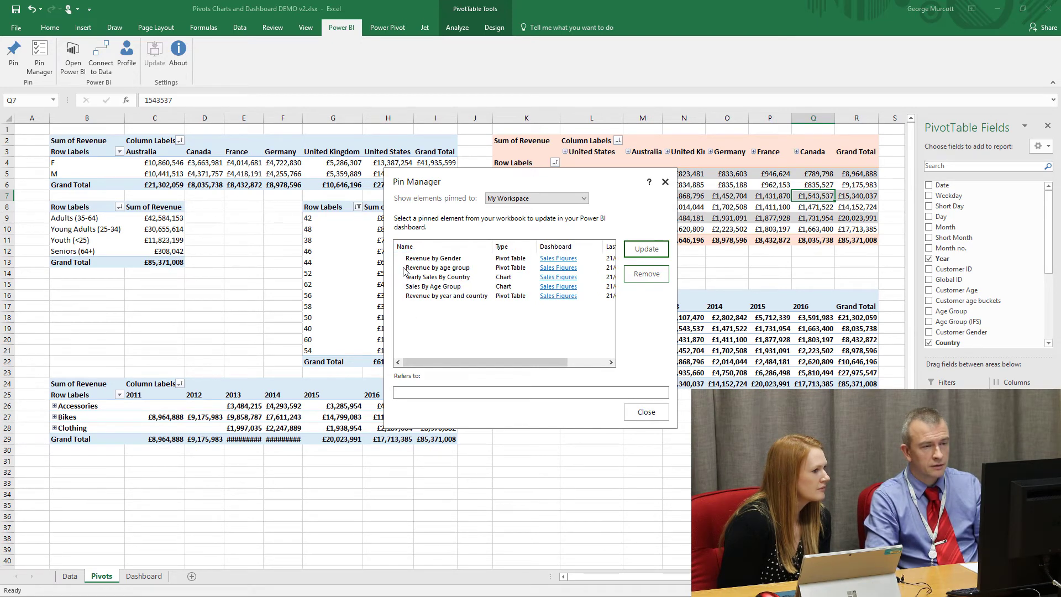
{"action": "left_click", "coordinate": [409, 259]}
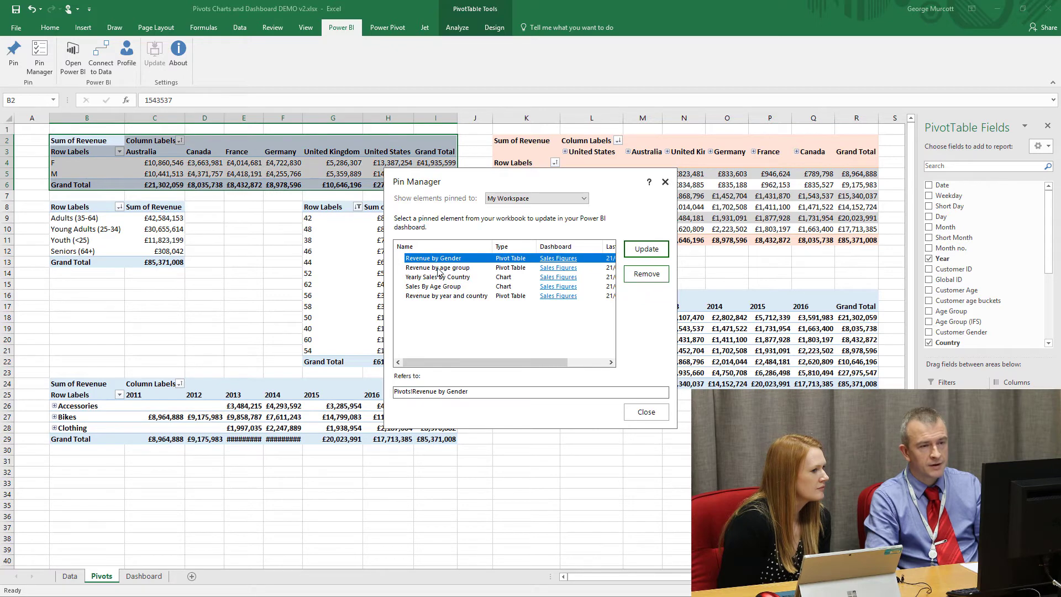
{"action": "left_click", "coordinate": [627, 254]}
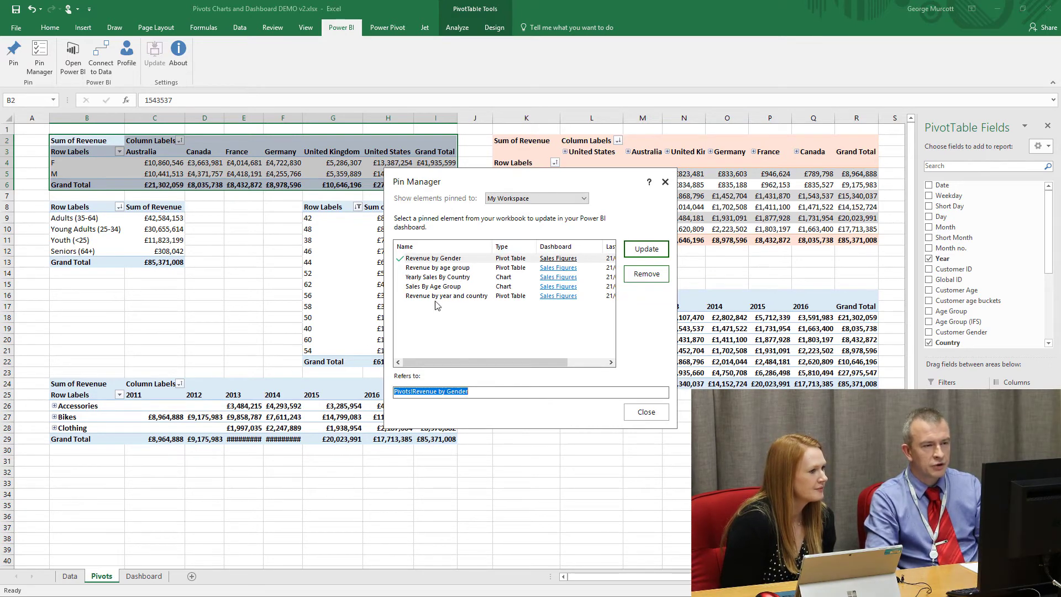
{"action": "left_click", "coordinate": [406, 297]}
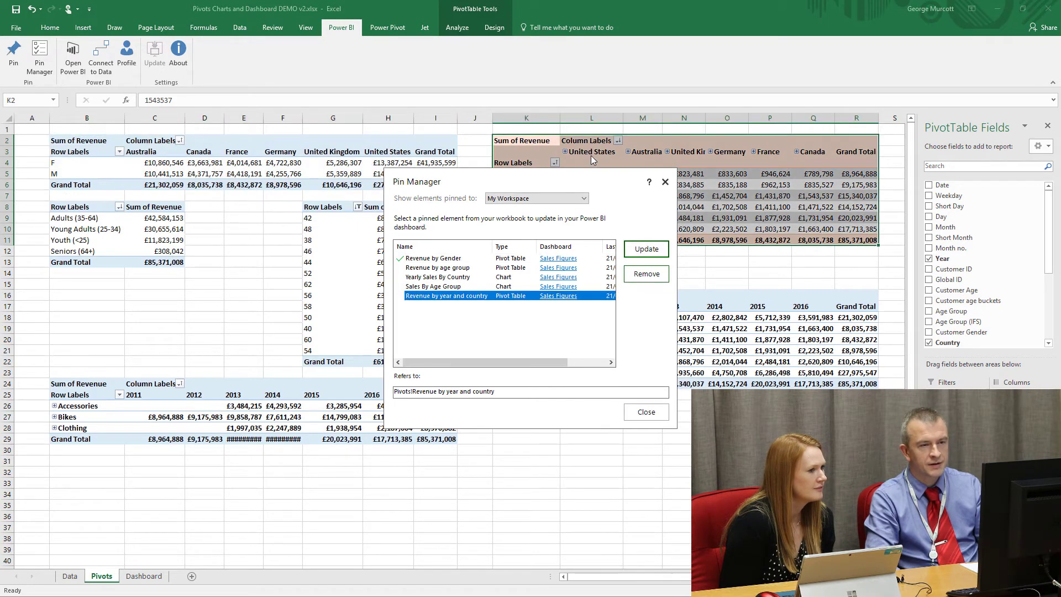
{"action": "left_click", "coordinate": [646, 249]}
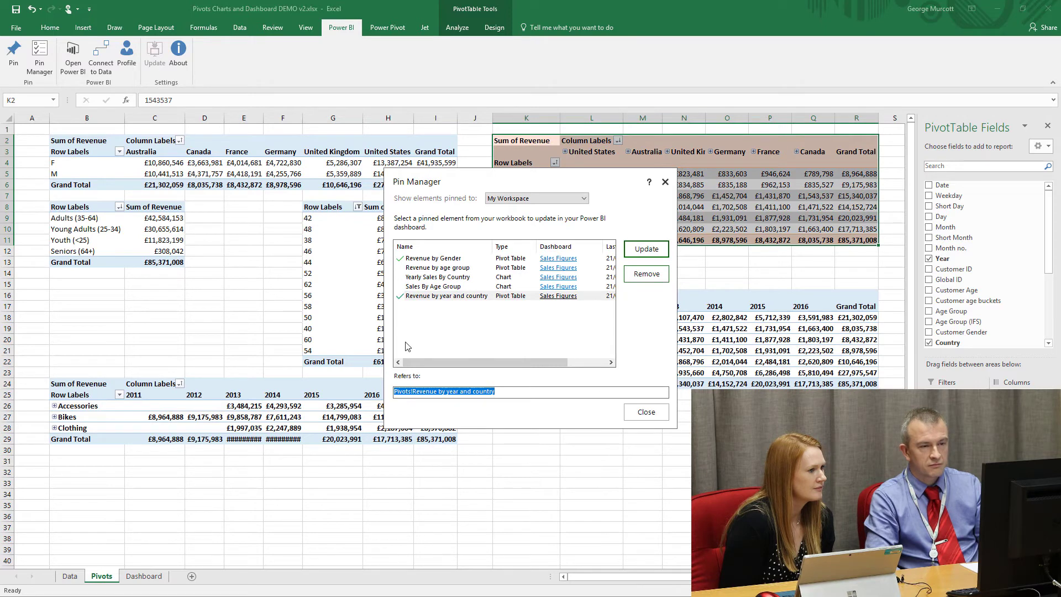
{"action": "left_click", "coordinate": [403, 269]}
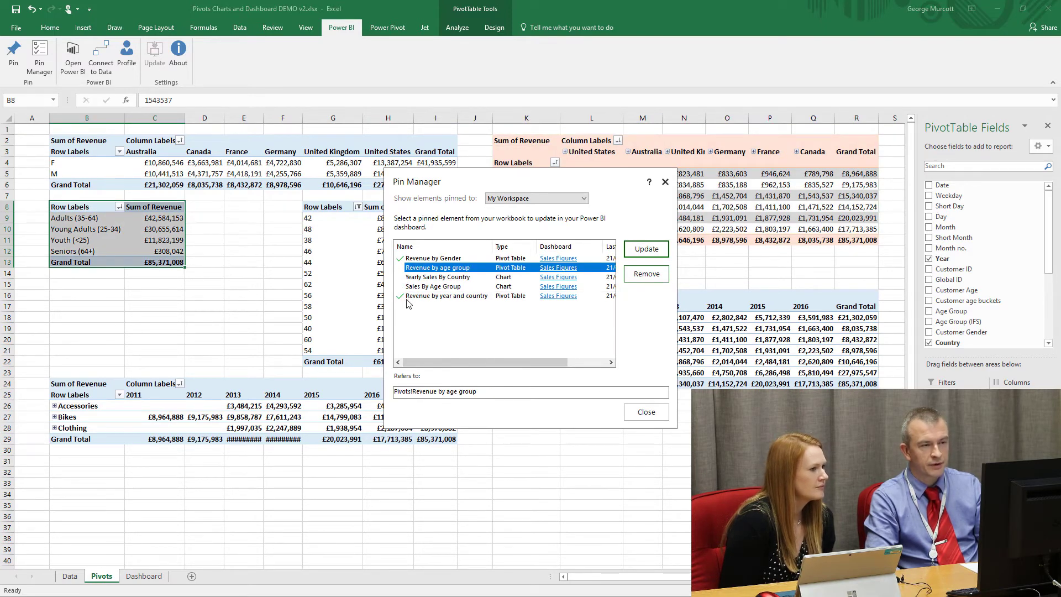
{"action": "left_click", "coordinate": [646, 249]}
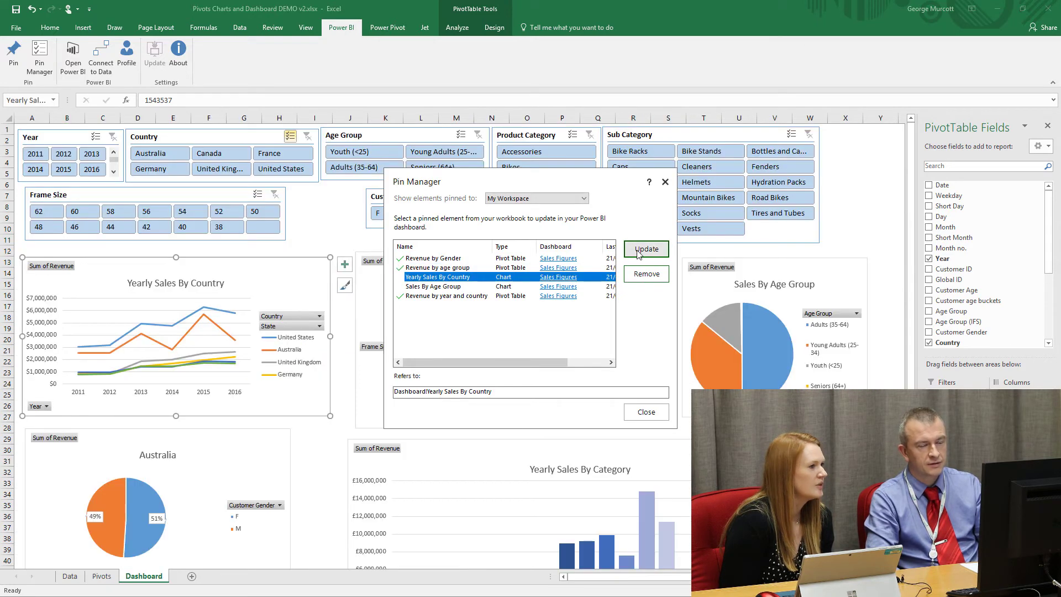
{"action": "left_click", "coordinate": [646, 248]}
{"action": "left_click", "coordinate": [413, 286]}
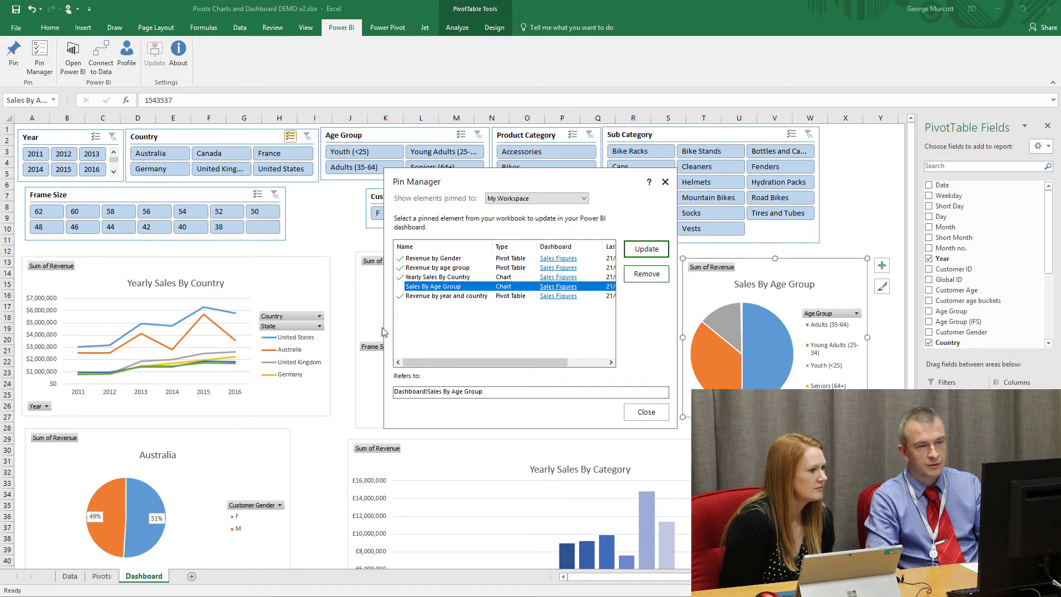
{"action": "left_click", "coordinate": [647, 248]}
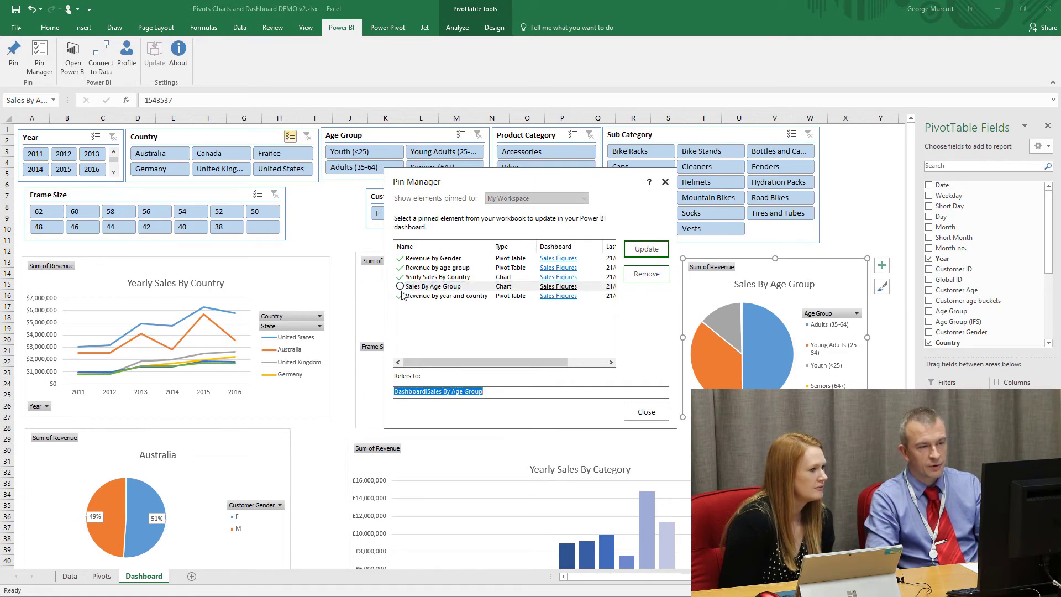
- Close the Pin Manager now that all five pinned elements are updated
{"action": "left_click", "coordinate": [646, 412]}
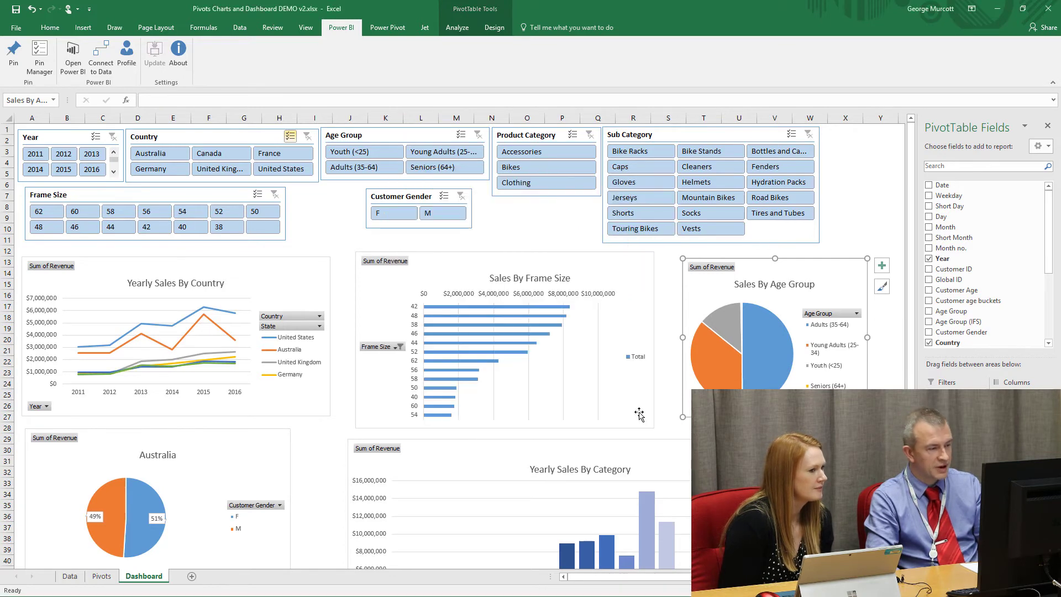